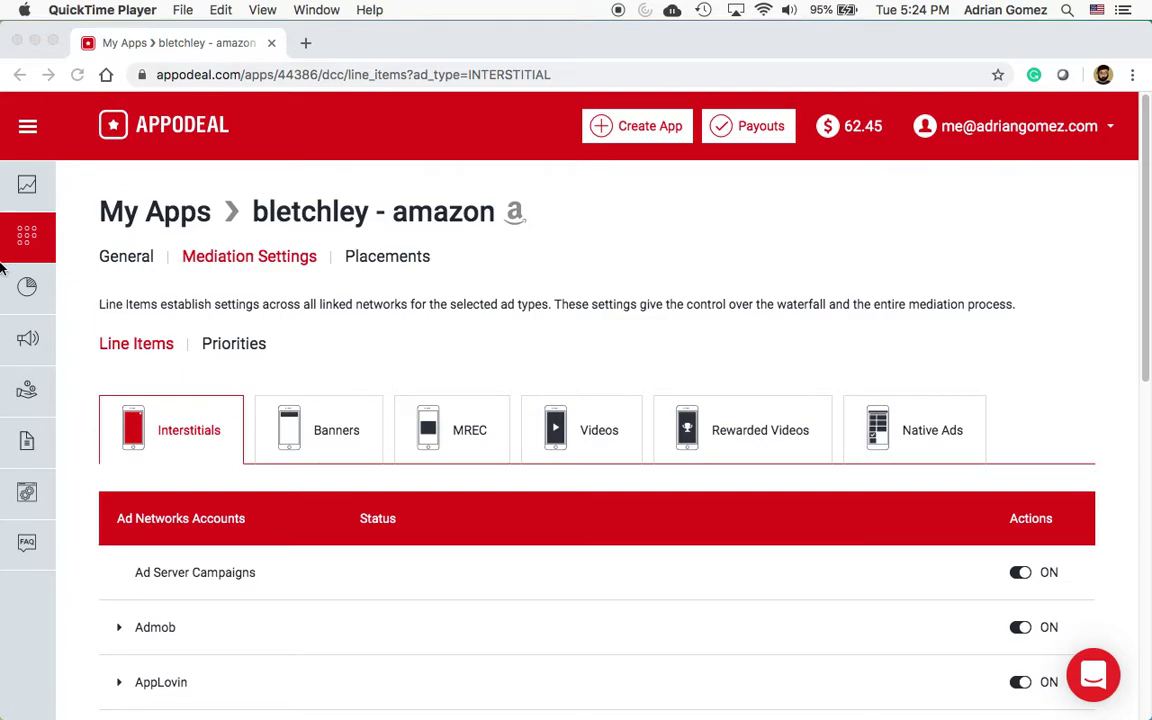
Step: Bring Chrome to the front and return to Appodeal's full list of apps
click(96, 237)
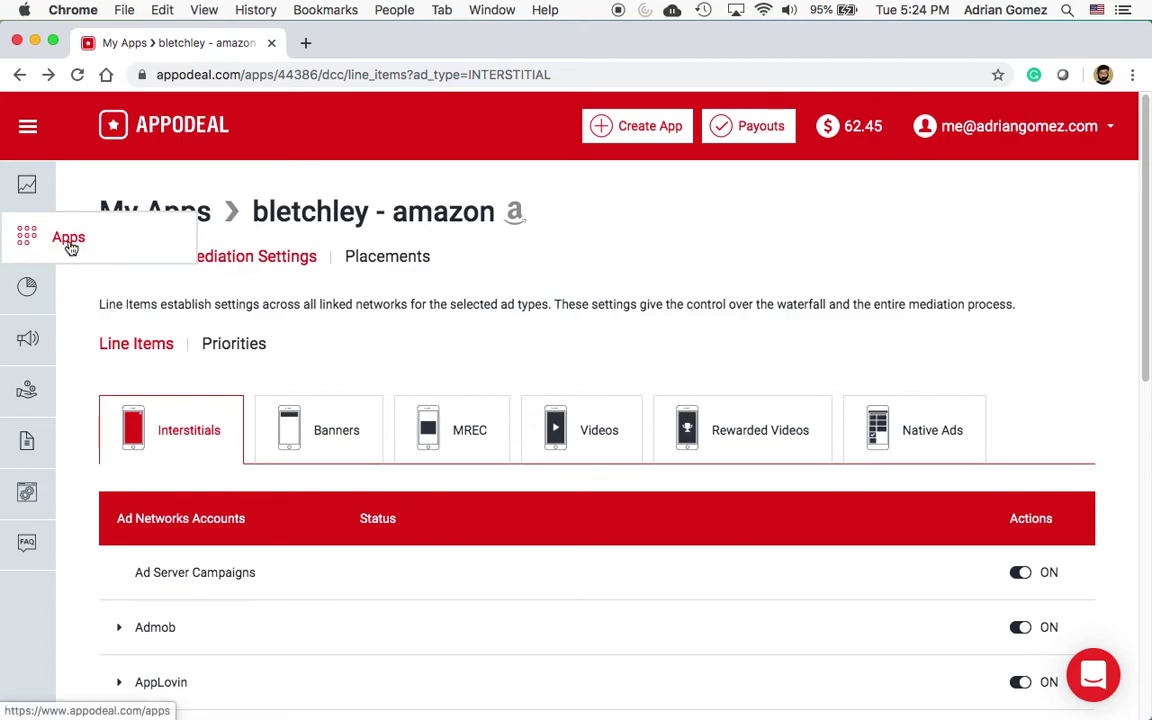
click(68, 240)
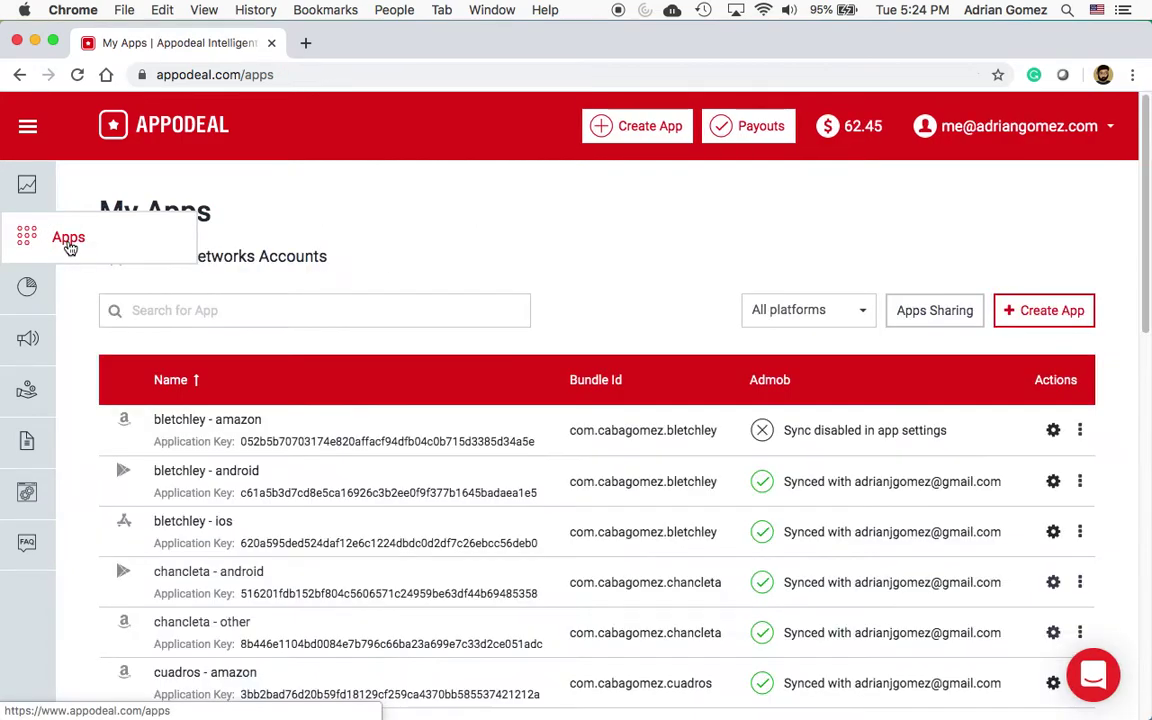
Step: Open Networks Accounts and inspect UnityAds' linked account settings, closing them without saving
click(270, 262)
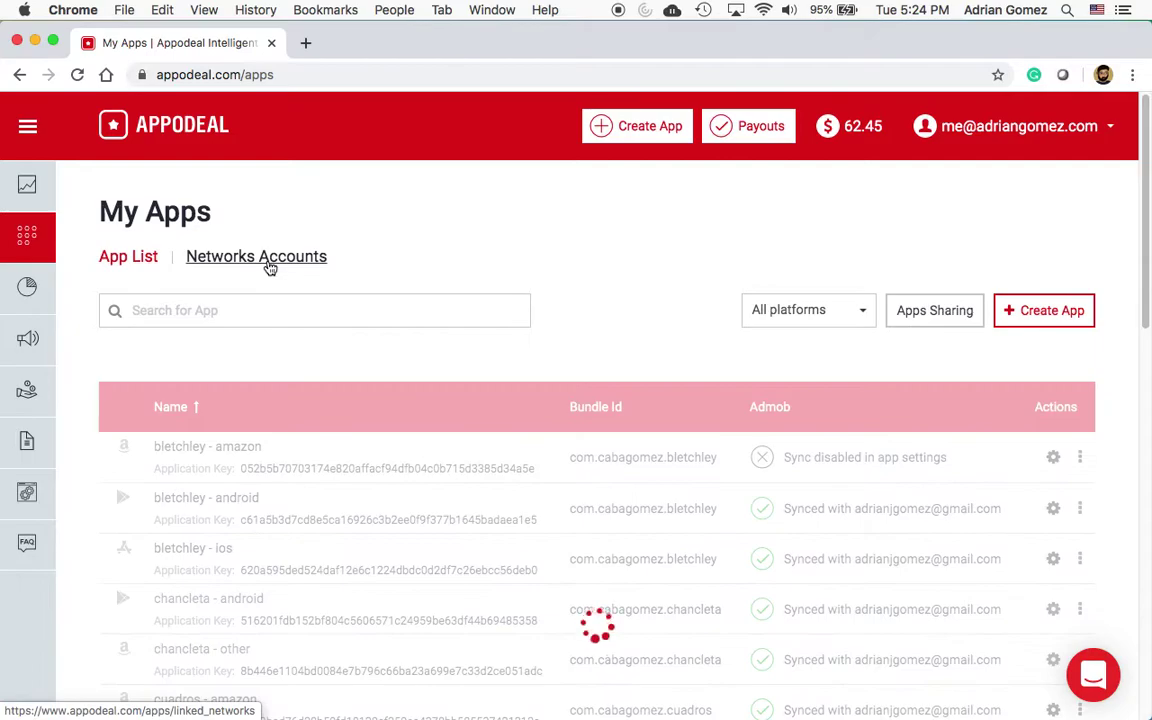
scroll(545, 321, down, 1)
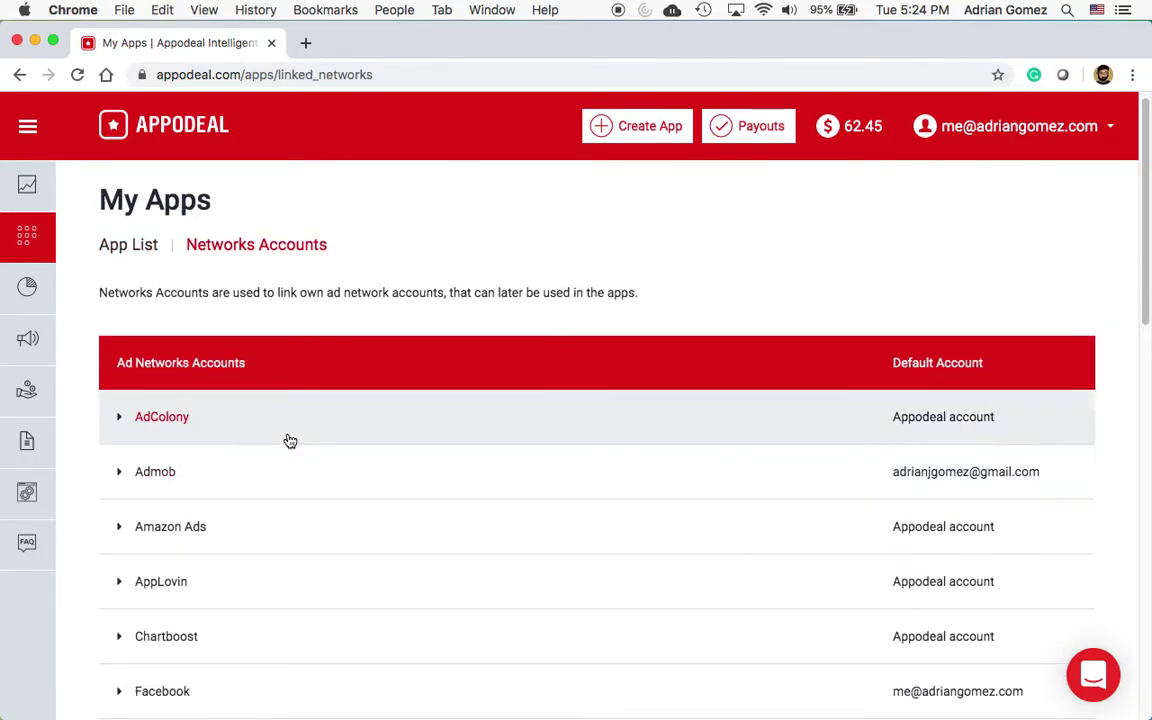
scroll(279, 474, down, 15)
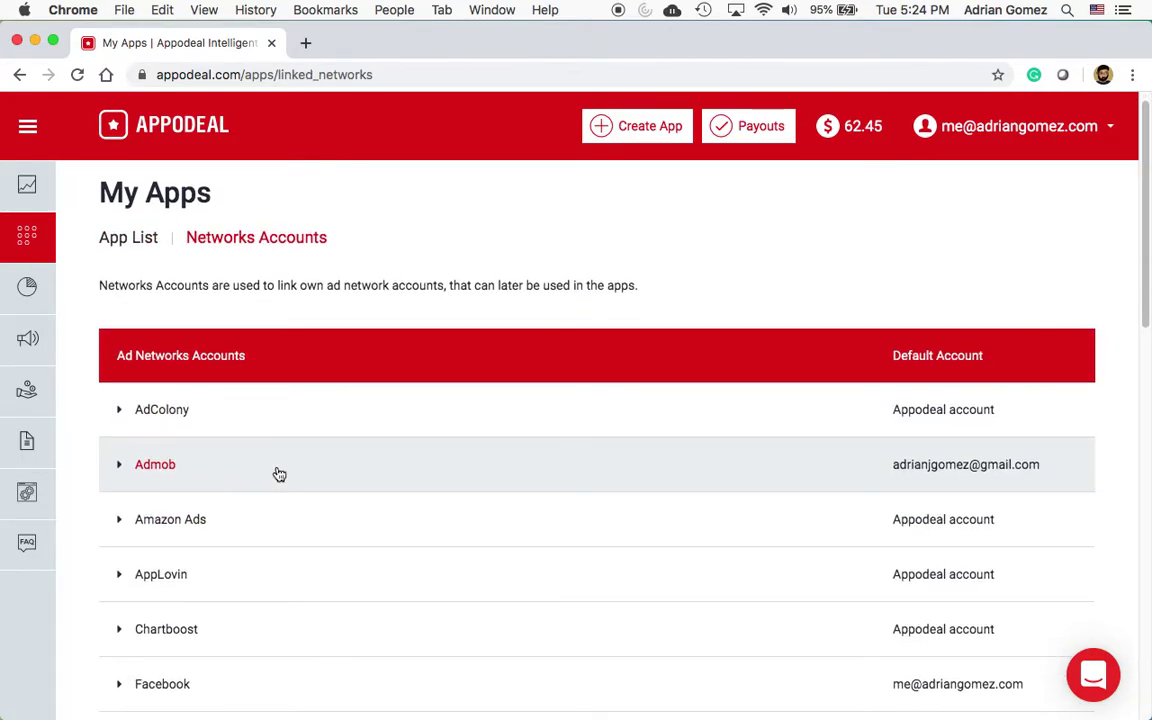
scroll(275, 475, up, 10)
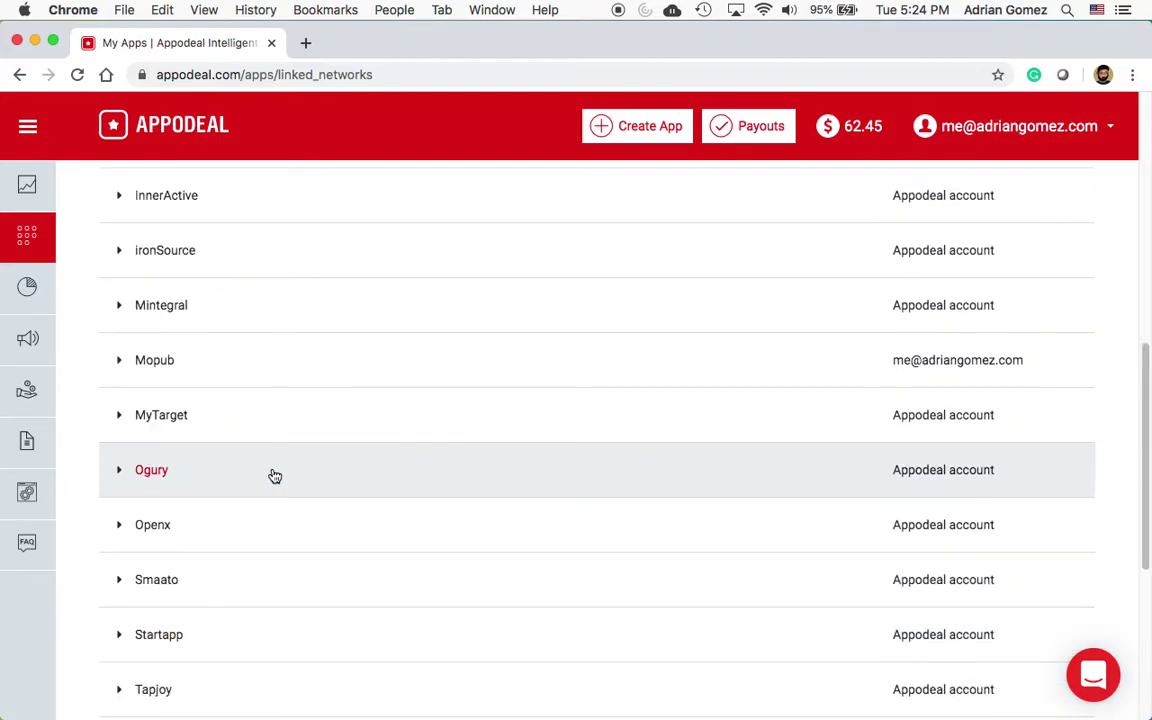
scroll(272, 476, down, 10)
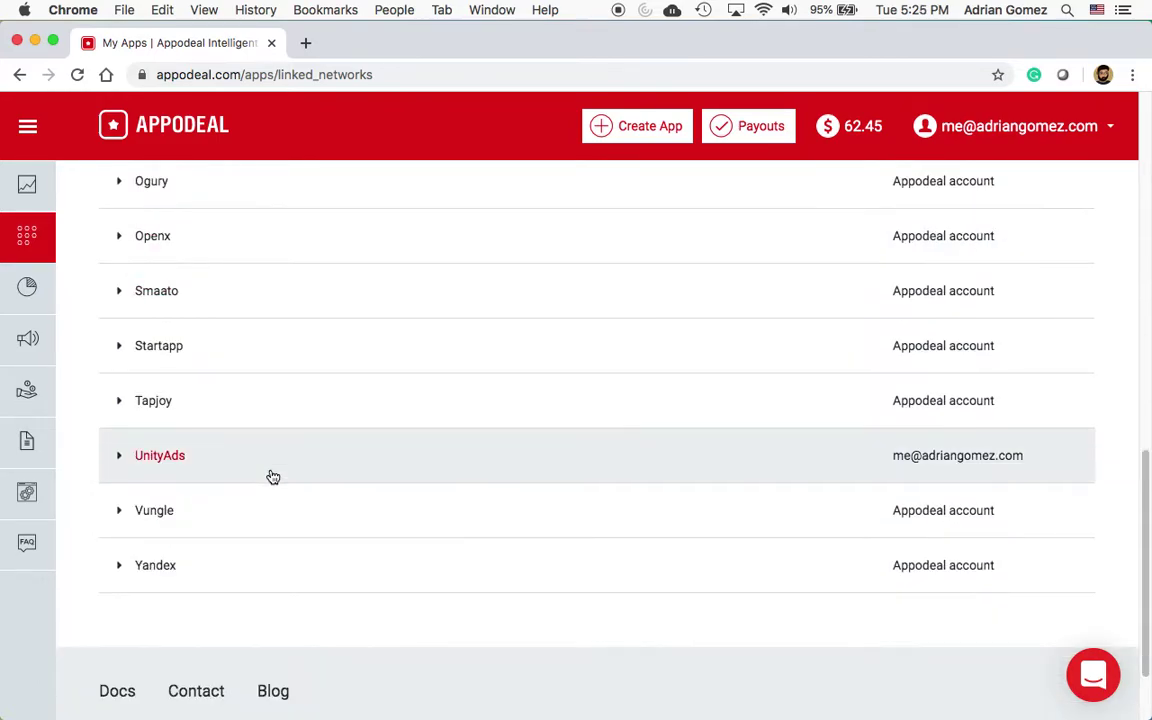
click(118, 456)
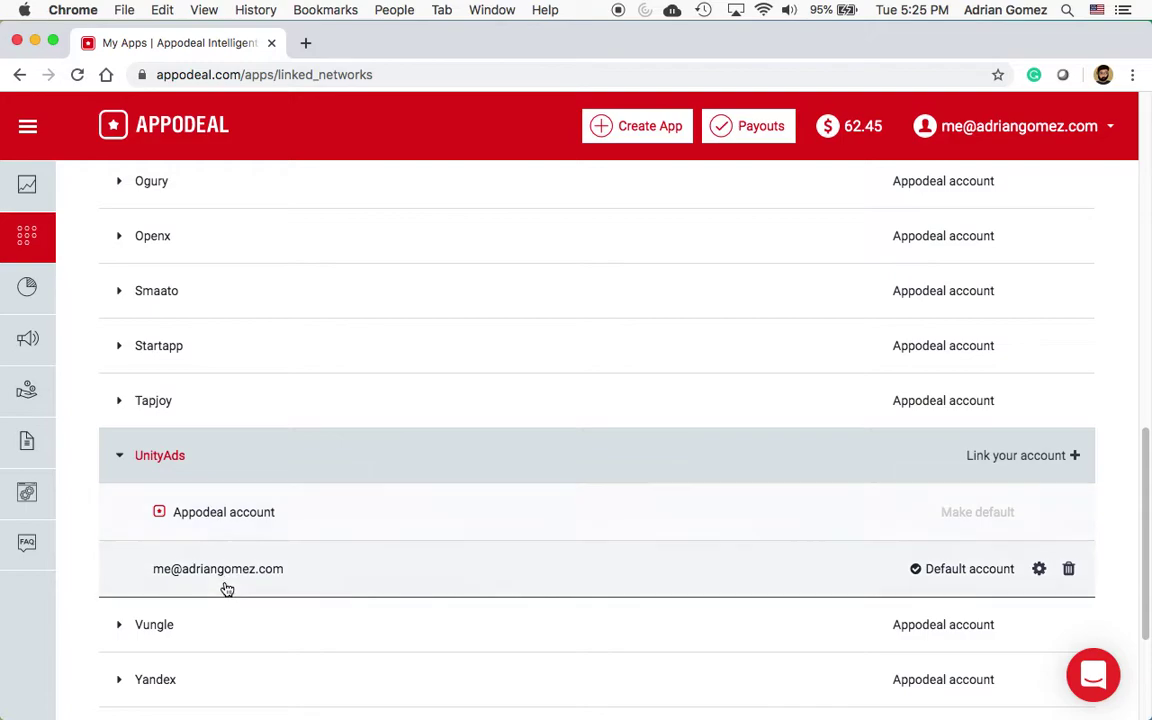
click(1038, 569)
scroll(650, 440, down, 5)
click(383, 436)
Step: Expand AdColony and Facebook to check their linked accounts, then return to the App List
scroll(458, 465, up, 5)
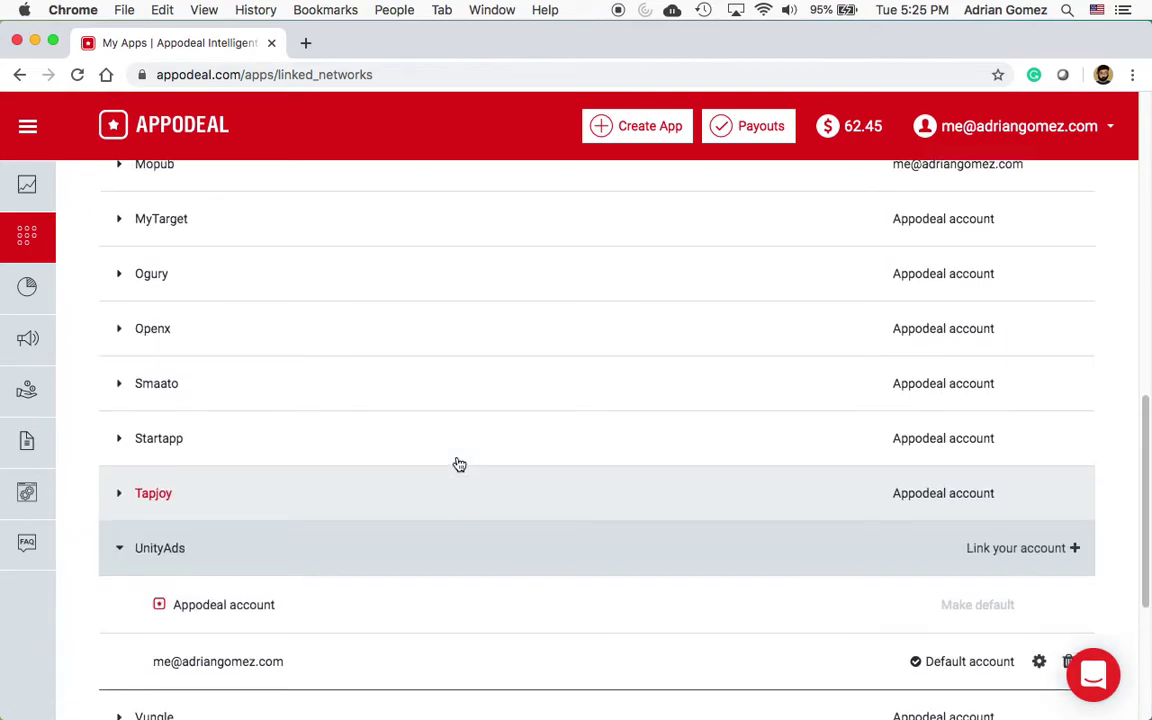
scroll(459, 464, up, 10)
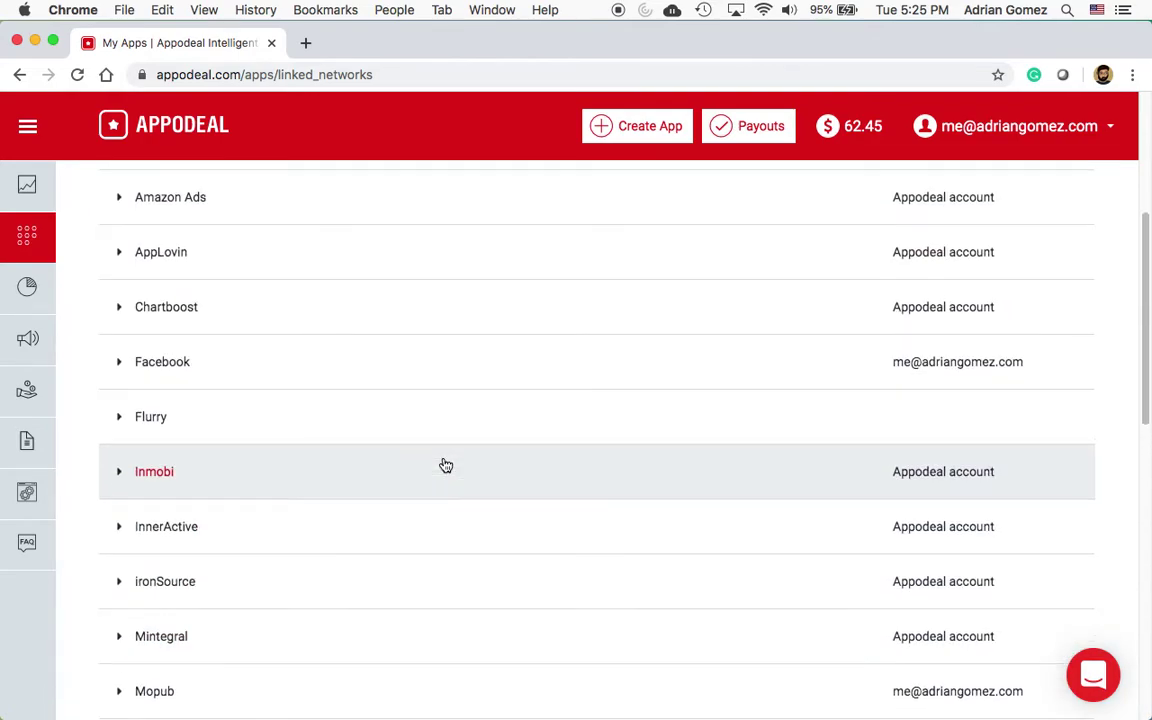
scroll(446, 466, up, 2)
scroll(326, 432, up, 3)
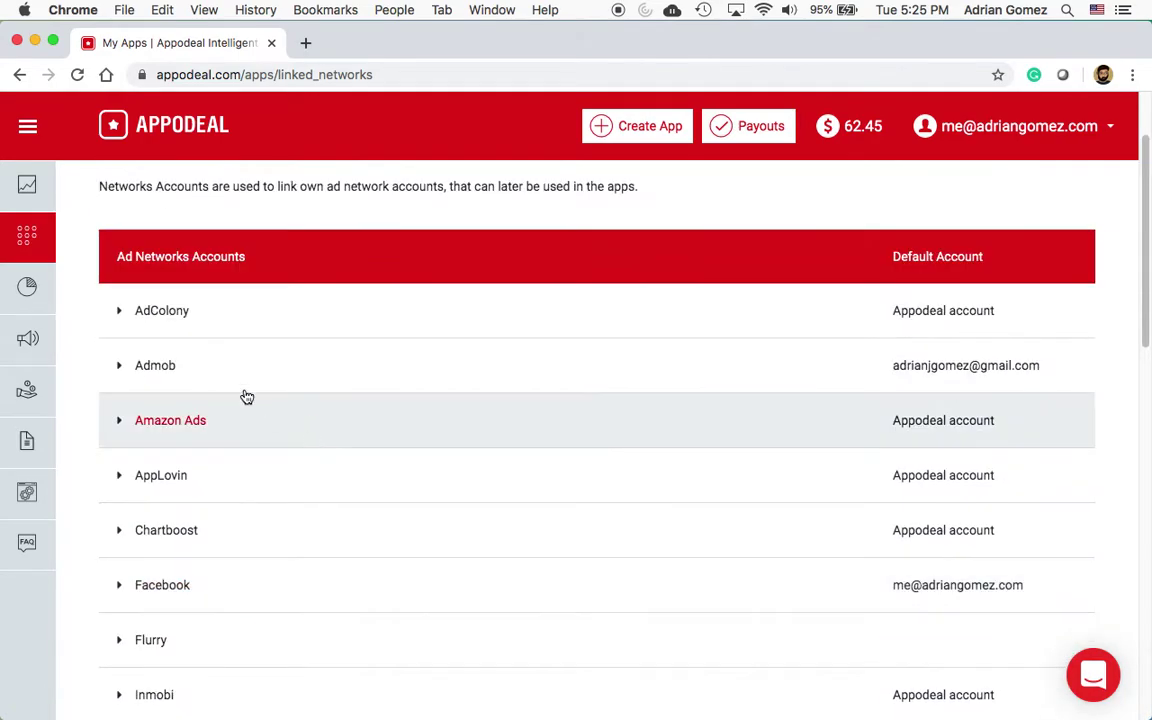
click(122, 314)
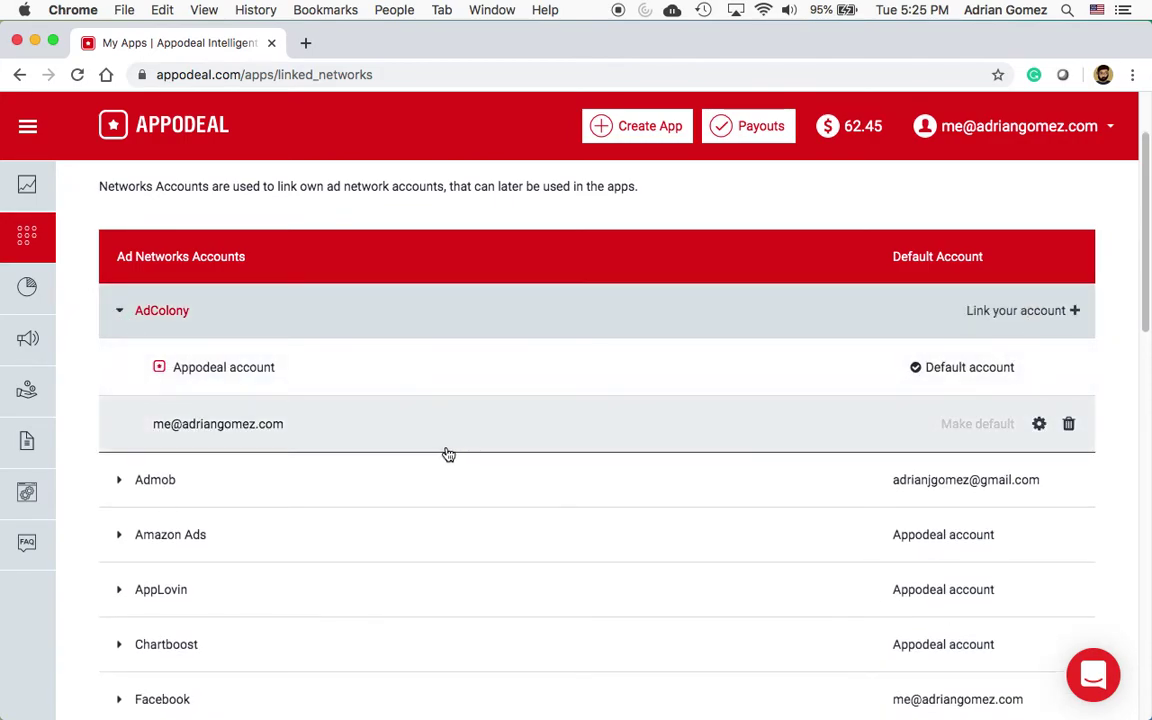
scroll(146, 498, down, 1)
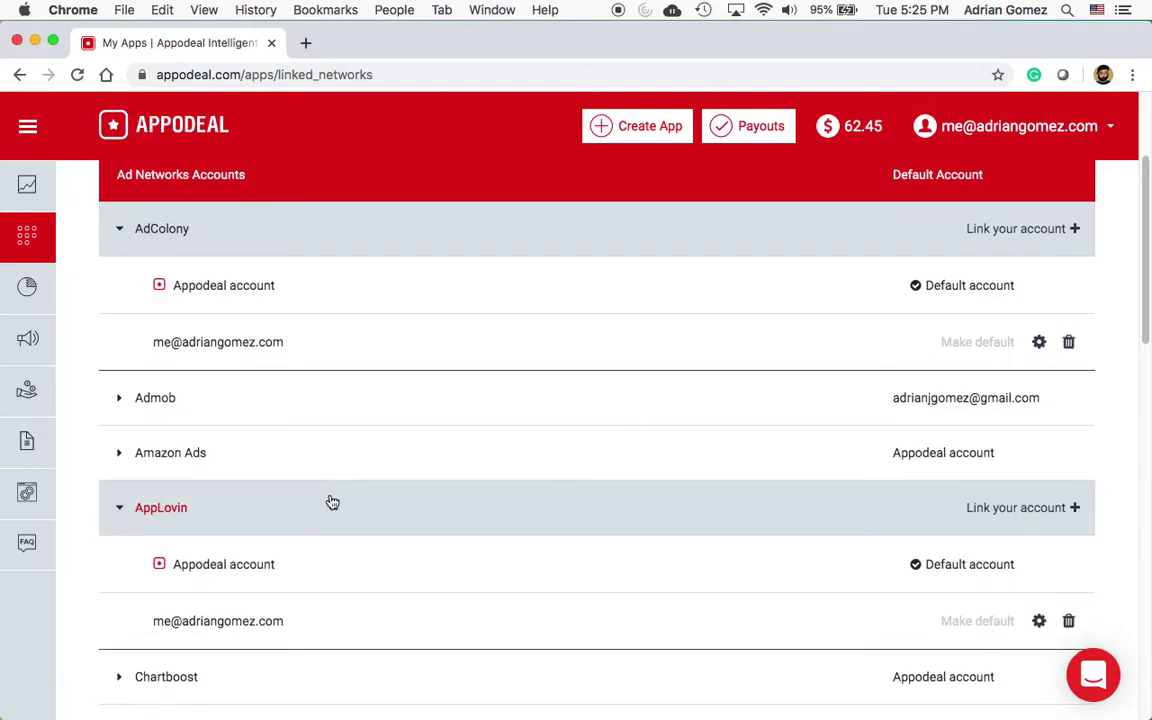
scroll(300, 520, down, 2)
click(118, 615)
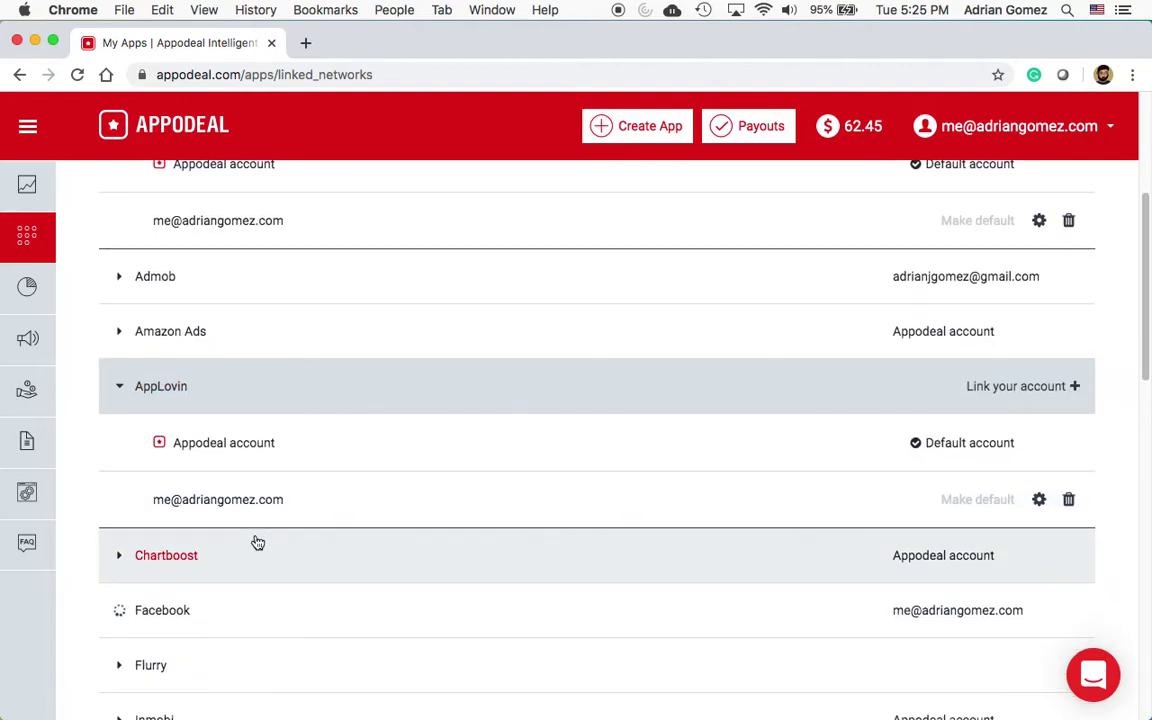
scroll(256, 542, down, 2)
scroll(243, 531, up, 5)
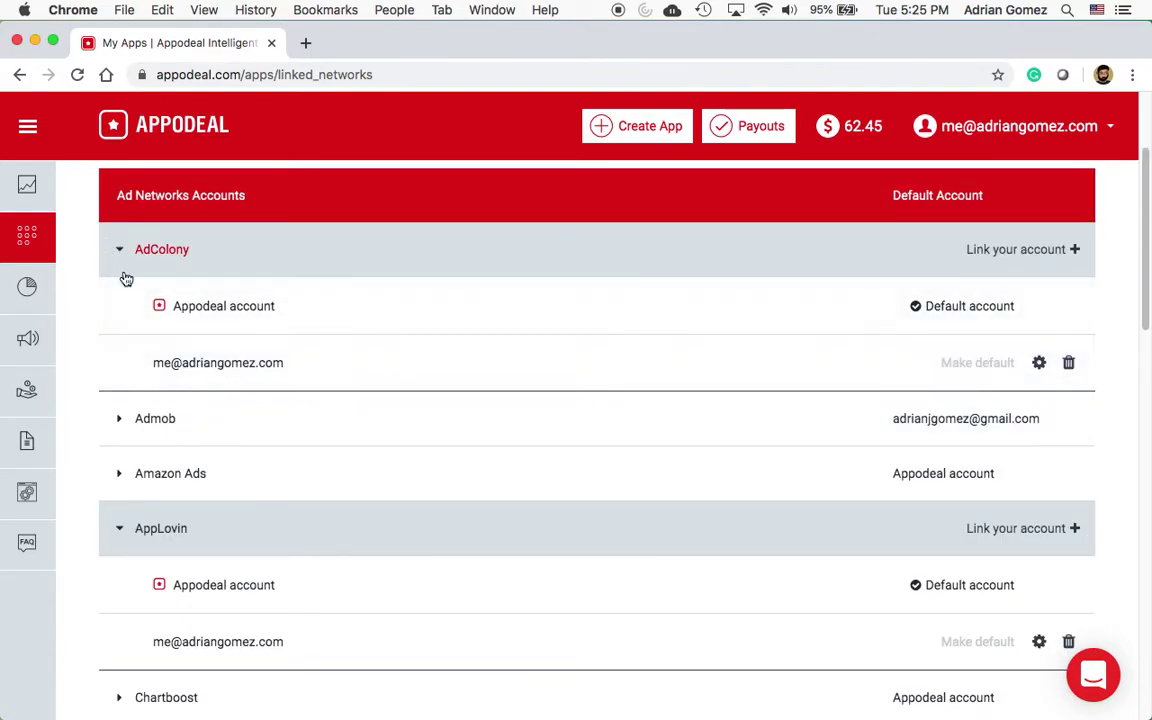
click(121, 254)
scroll(218, 370, up, 4)
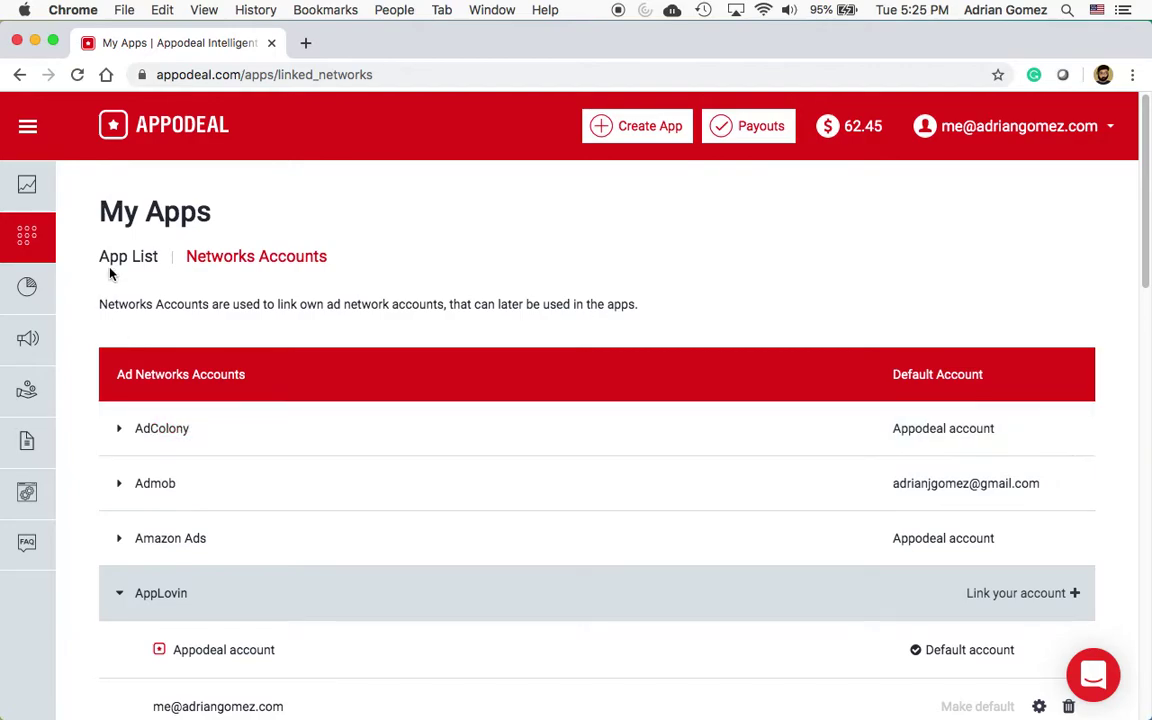
click(118, 262)
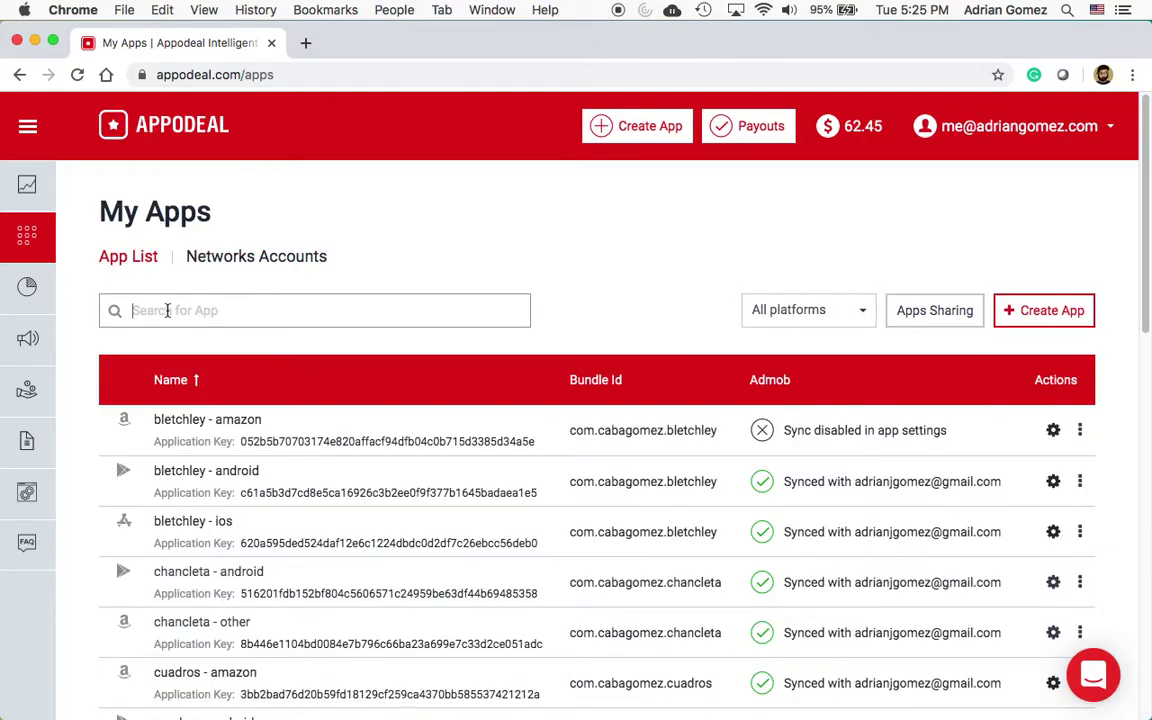
Step: Search 'pala' and show palabras - amazon's Rewarded Videos line items in Mediation Settings
text(pala)
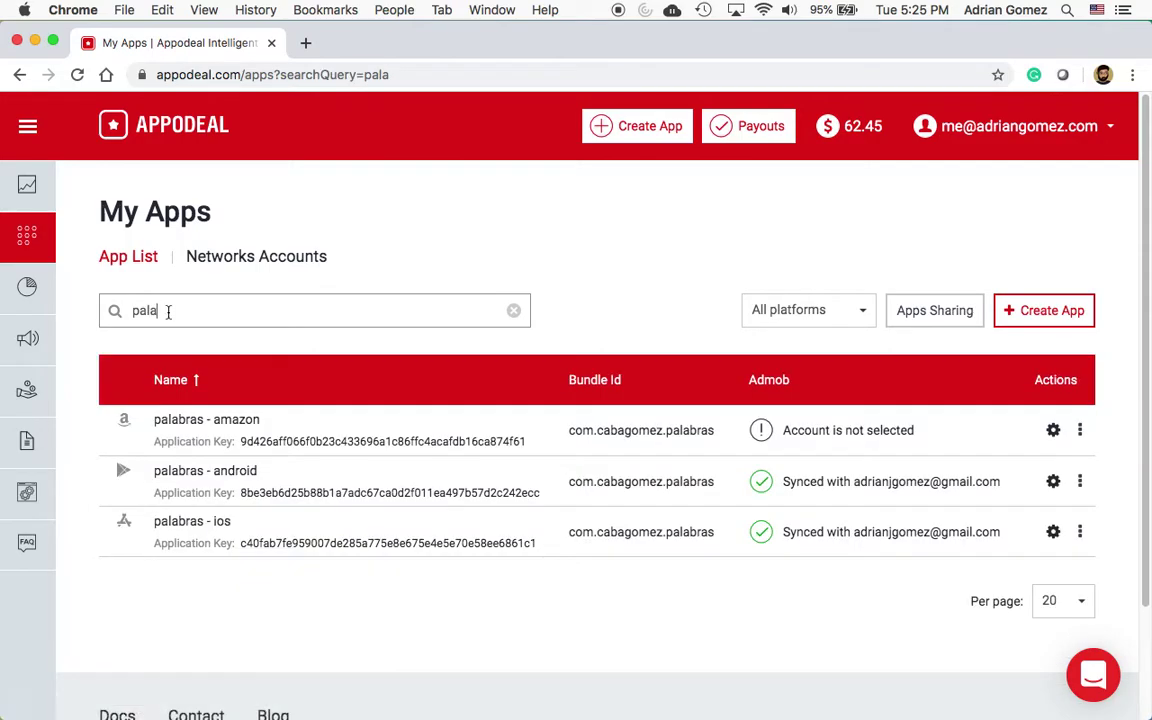
click(198, 420)
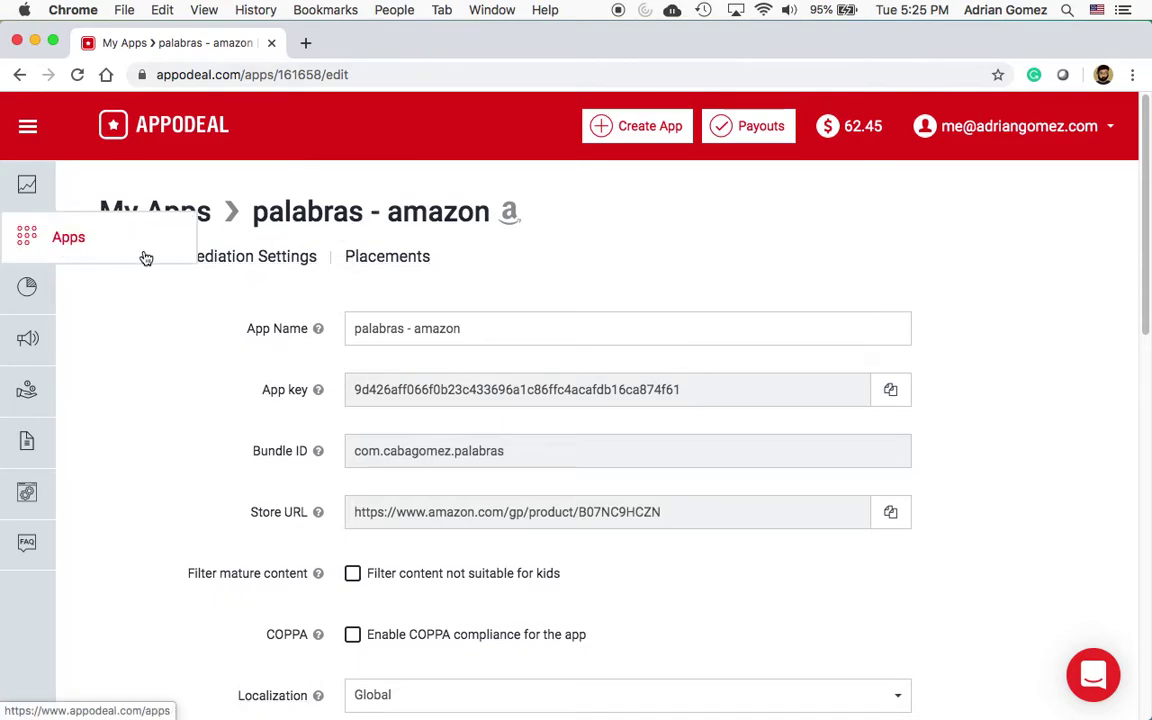
click(241, 262)
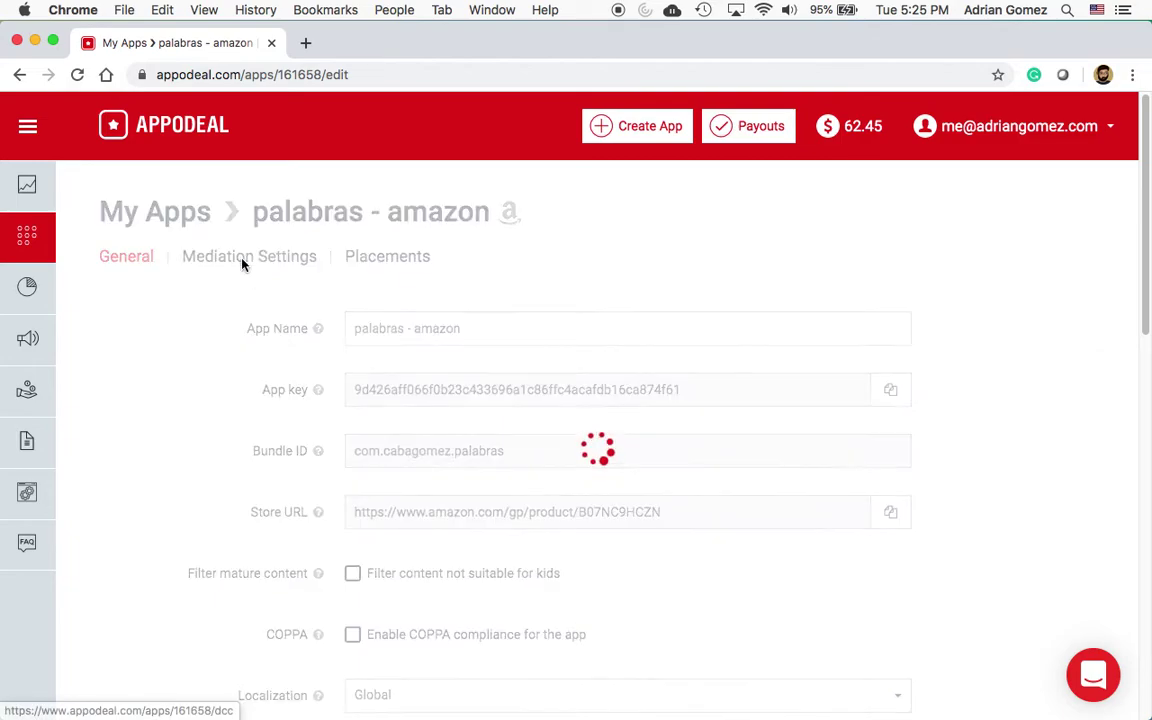
click(711, 444)
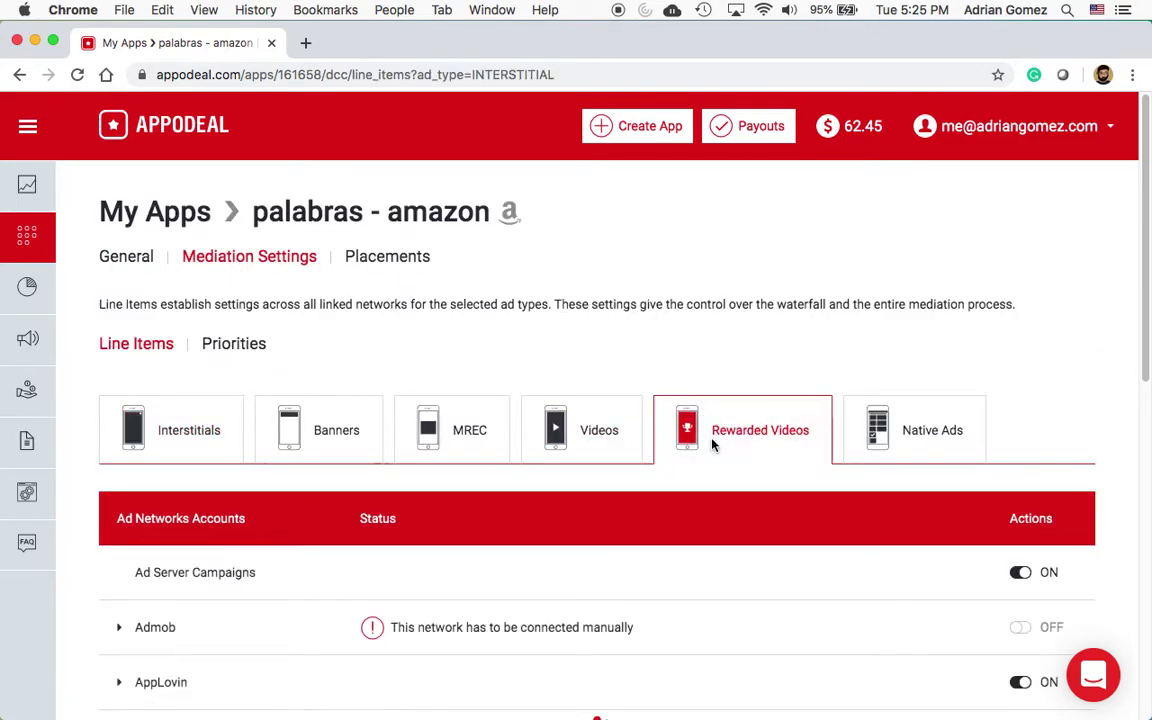
Step: Switch AdColony's rewarded-video account to Appodeal, then restore the user's own linked account
scroll(501, 437, down, 3)
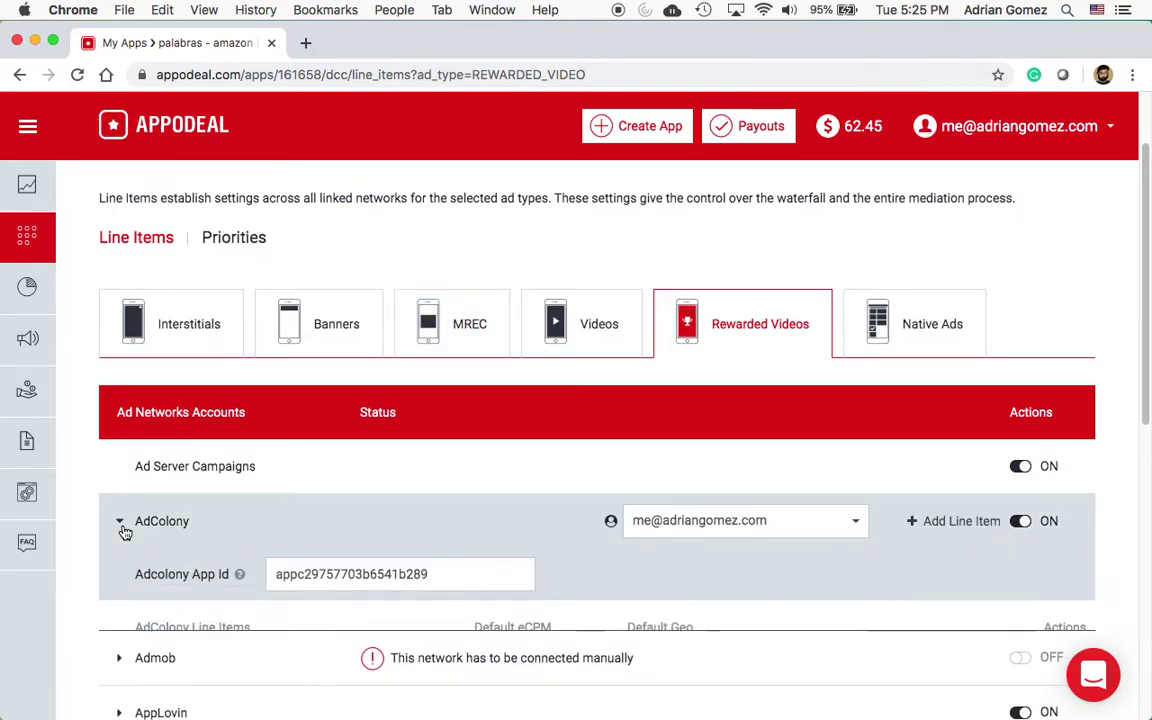
scroll(470, 489, down, 1)
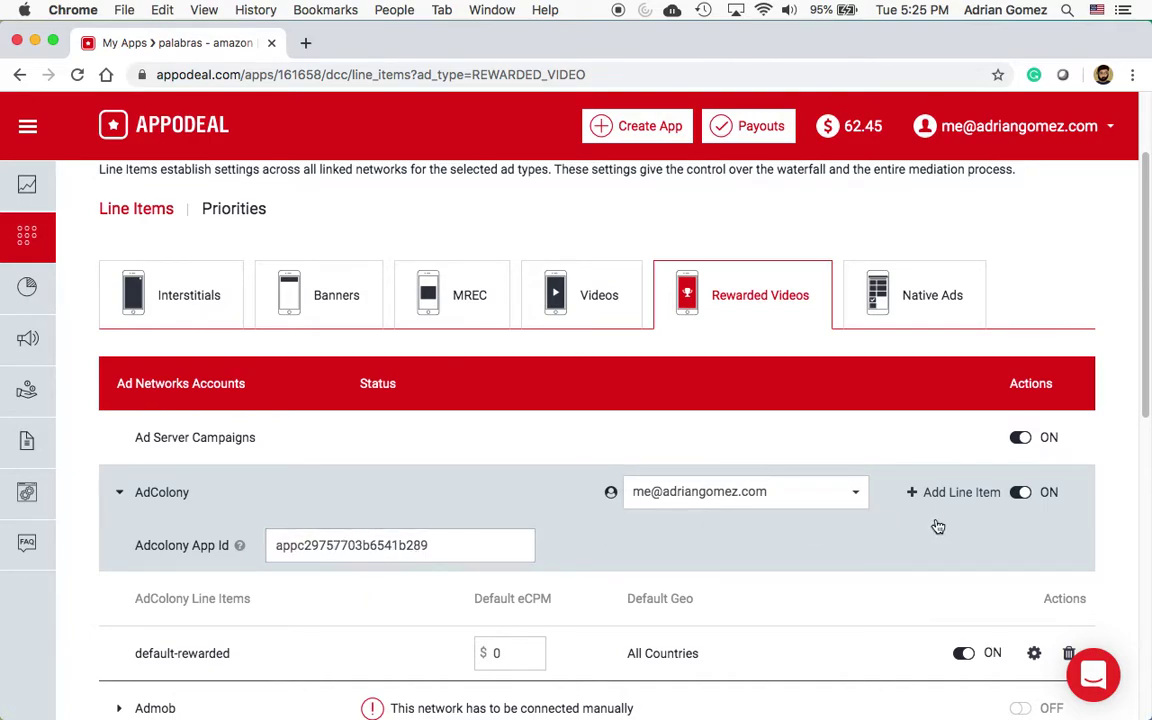
click(857, 494)
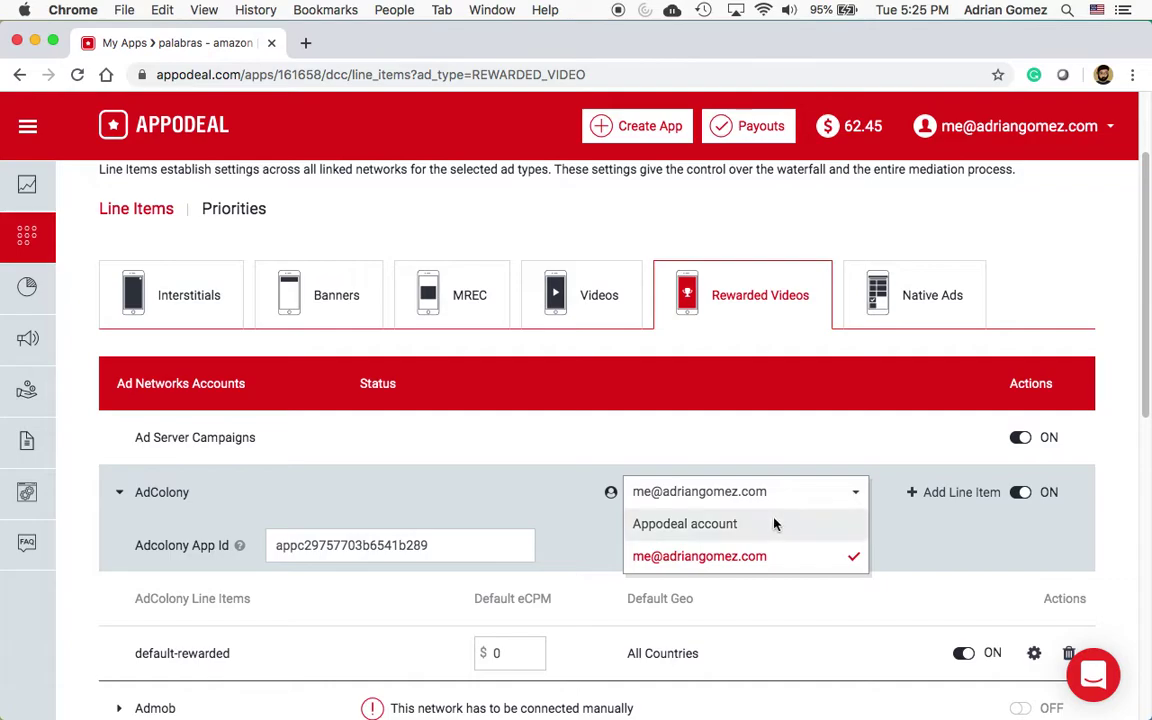
click(747, 531)
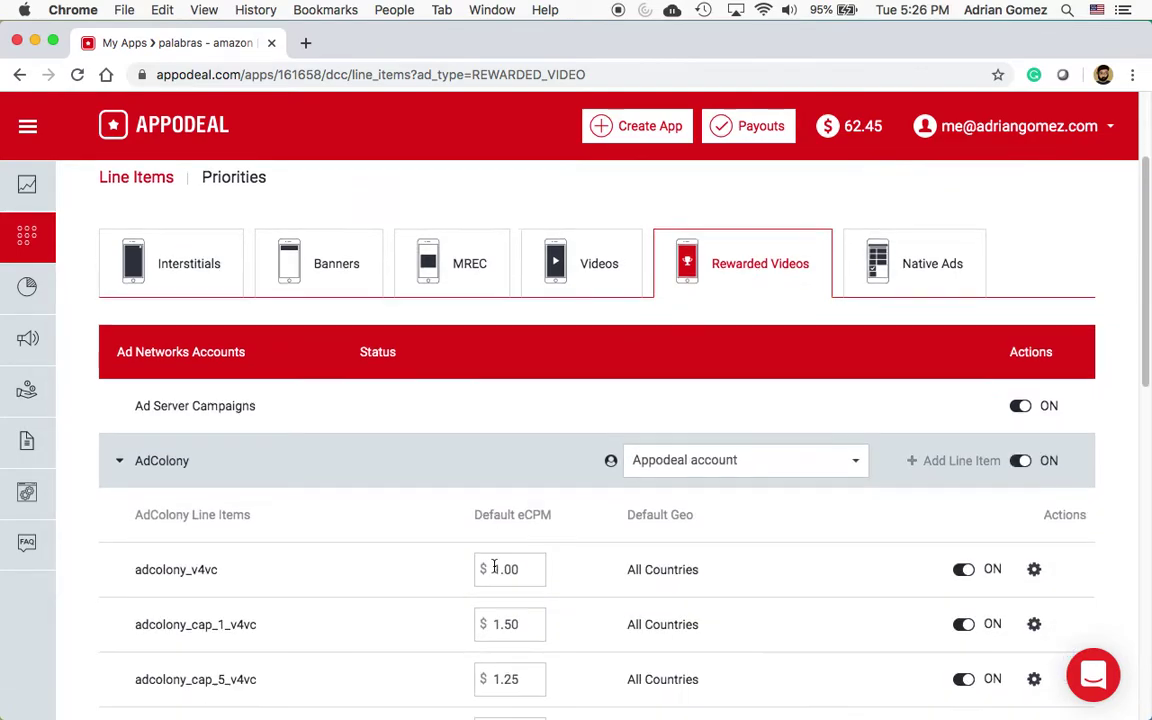
scroll(441, 587, down, 5)
scroll(330, 460, up, 2)
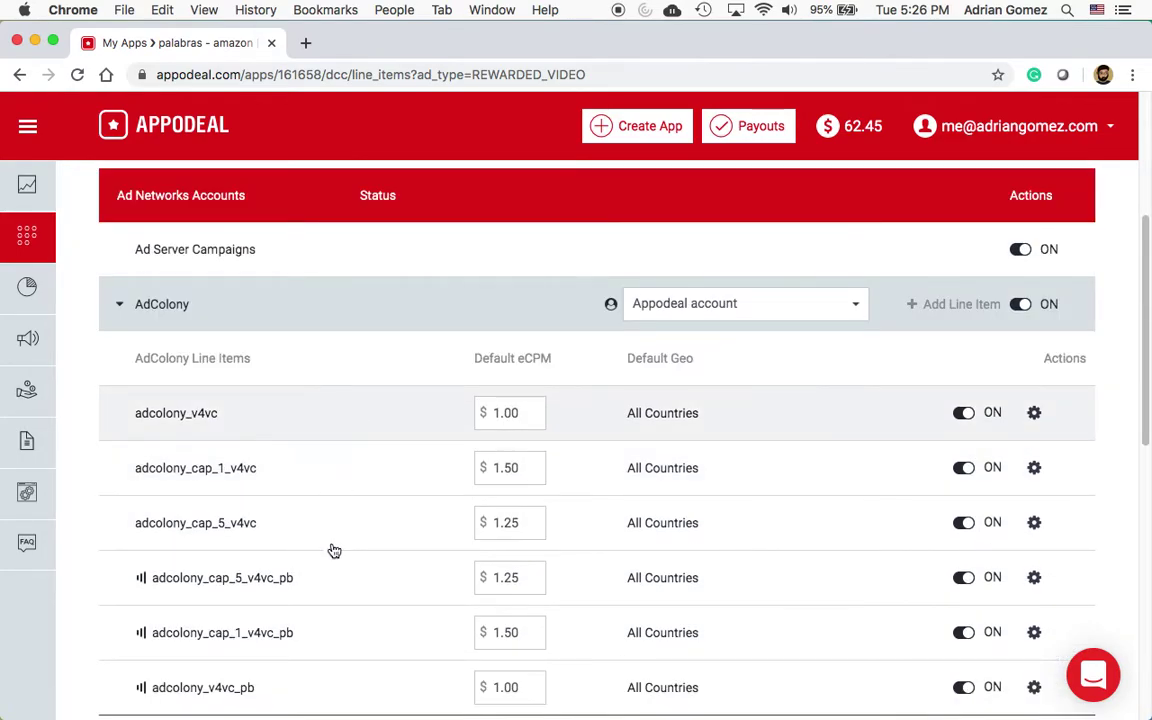
scroll(334, 566, down, 1)
click(745, 270)
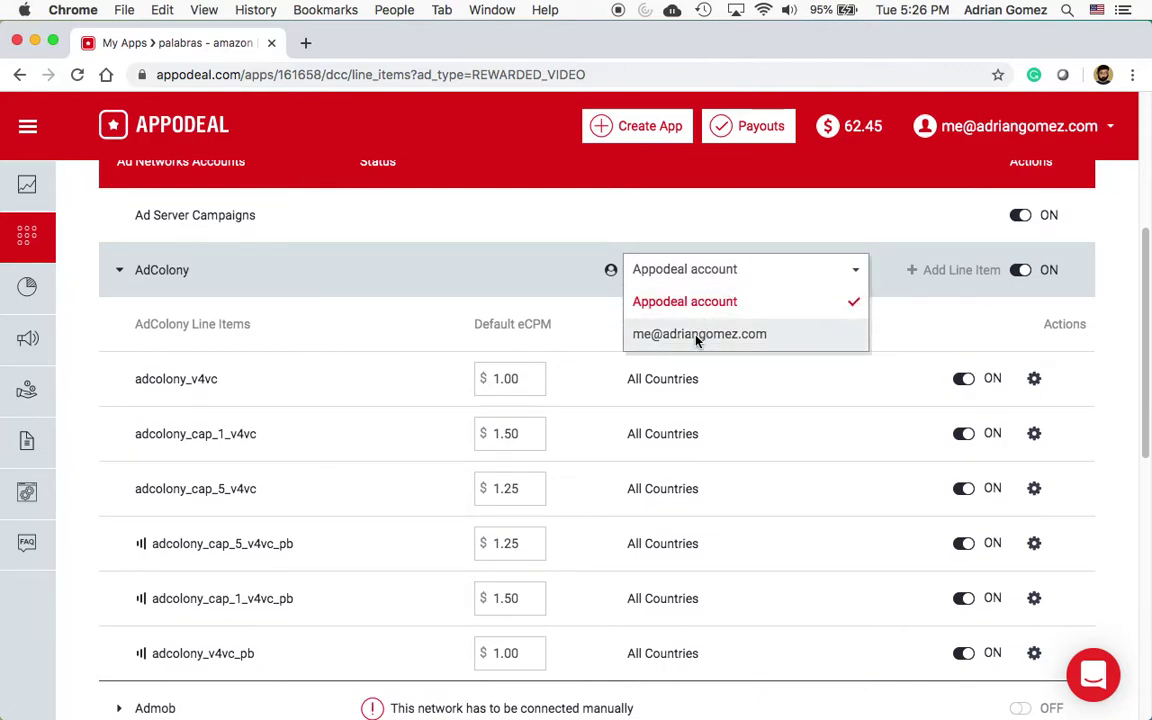
click(697, 336)
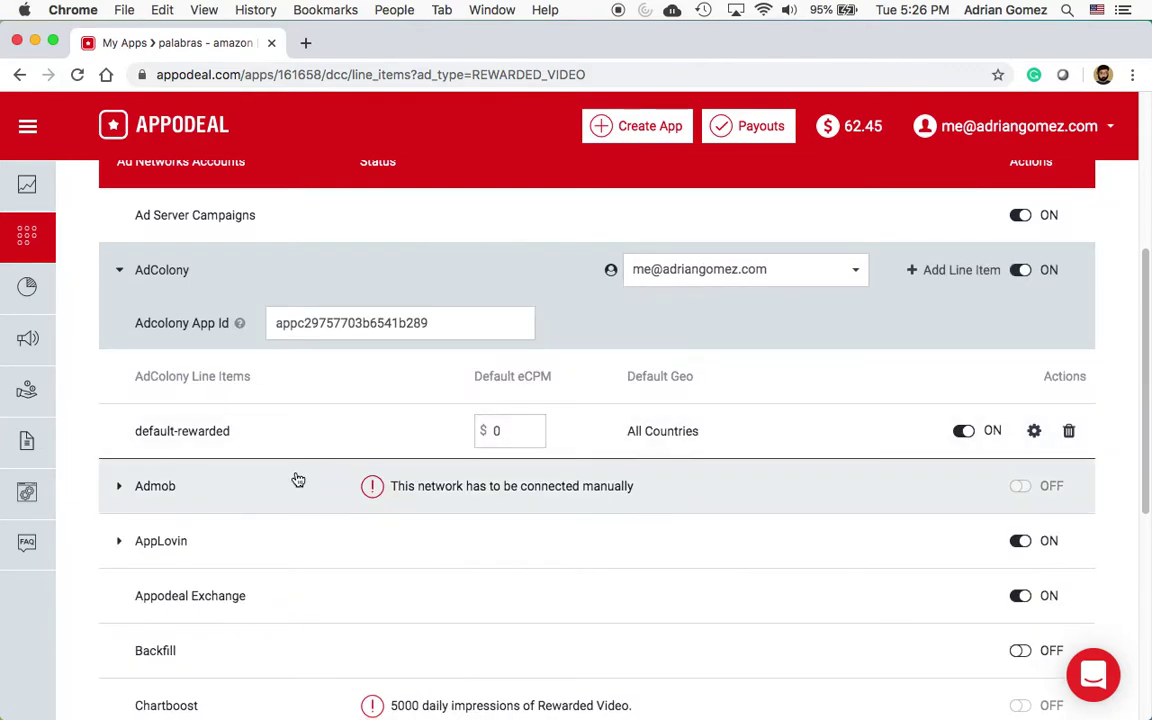
scroll(674, 452, down, 5)
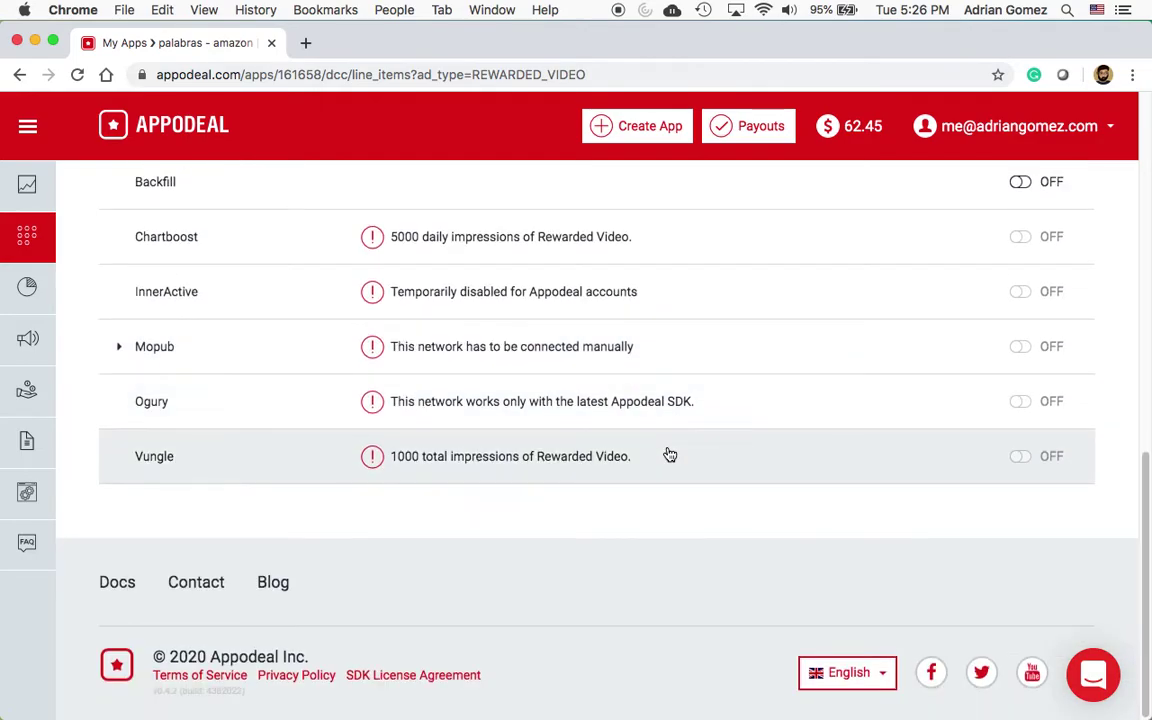
scroll(670, 455, up, 8)
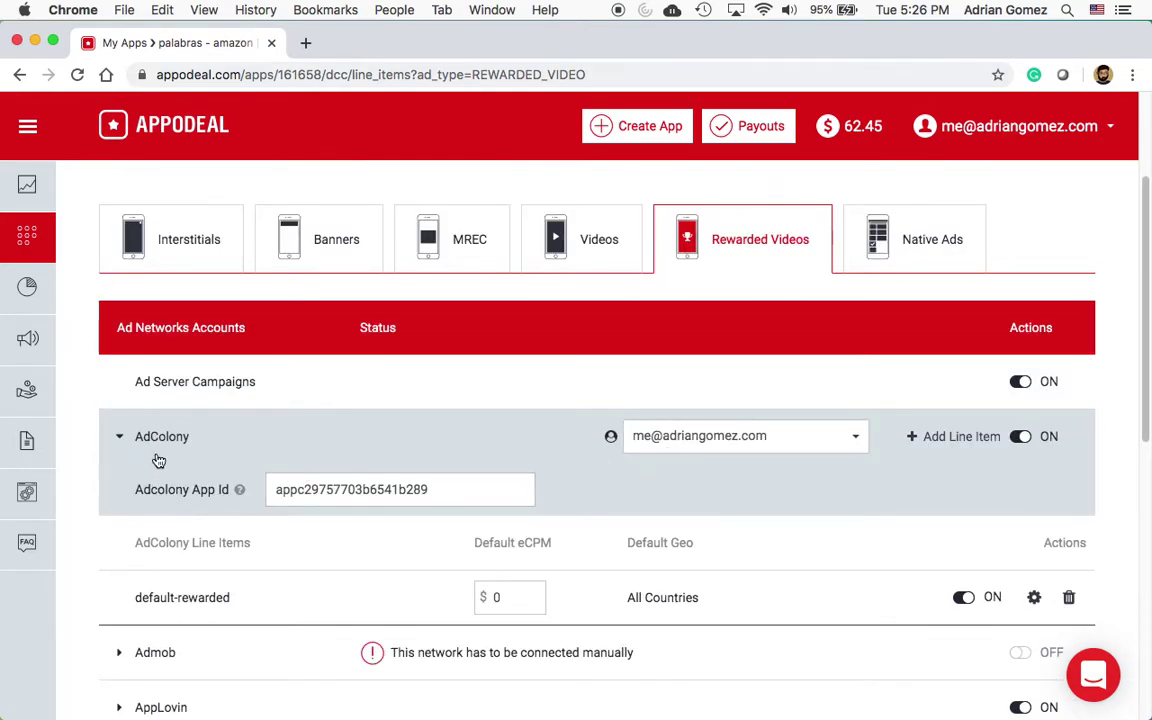
Step: Collapse AdColony and toggle AppLovin's rewarded-video account between Appodeal and the user's own
click(119, 440)
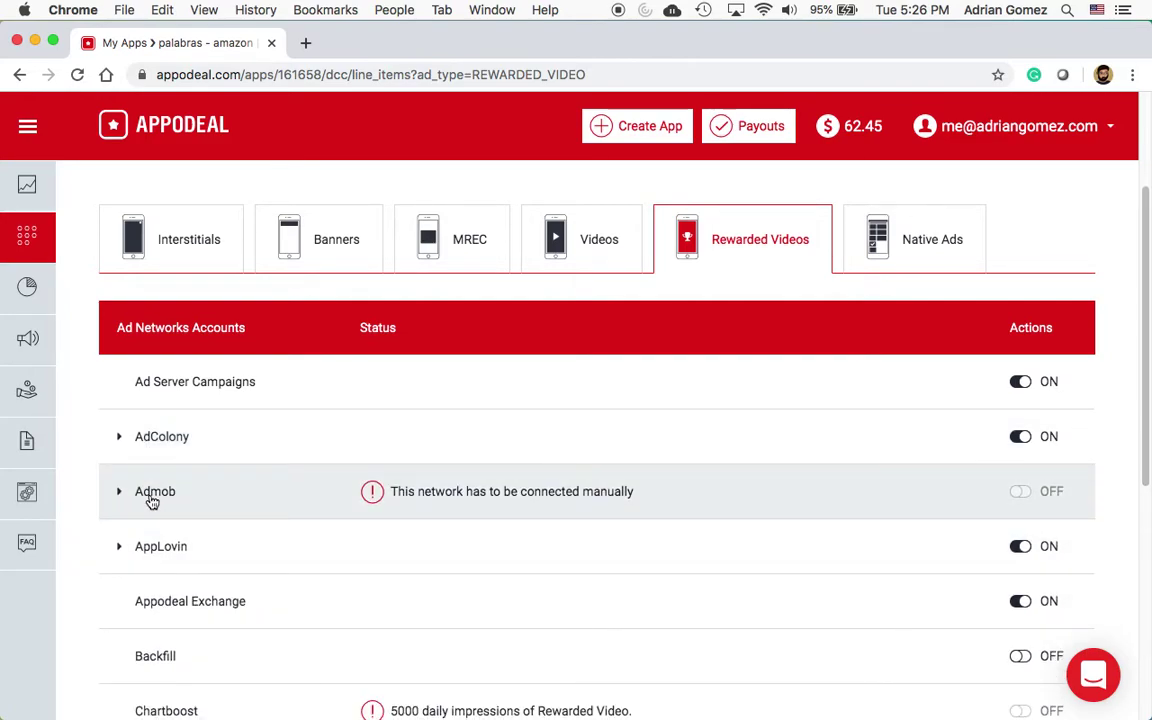
scroll(130, 512, down, 1)
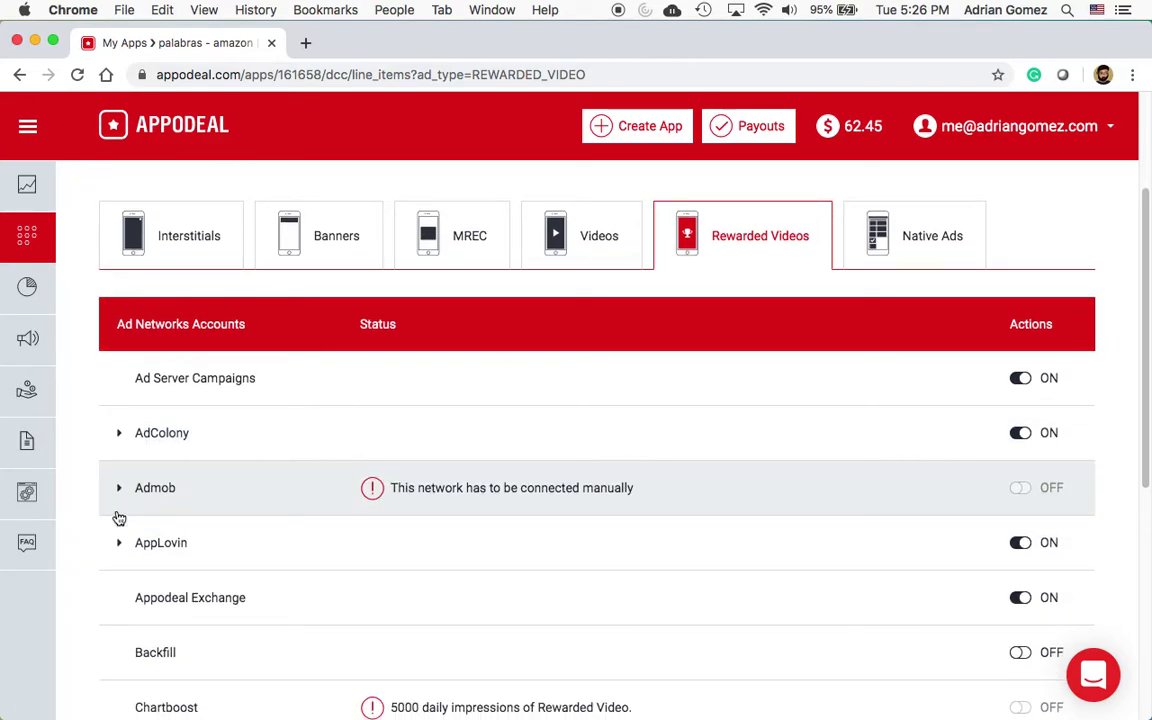
scroll(119, 518, down, 1)
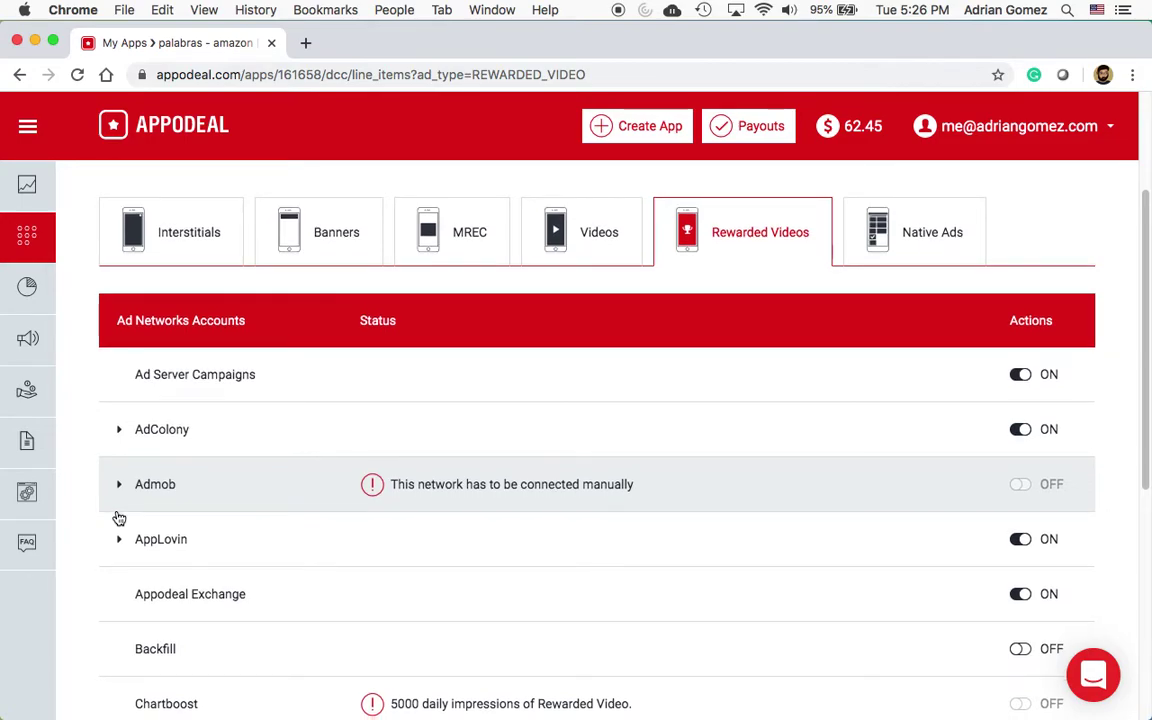
scroll(119, 518, down, 5)
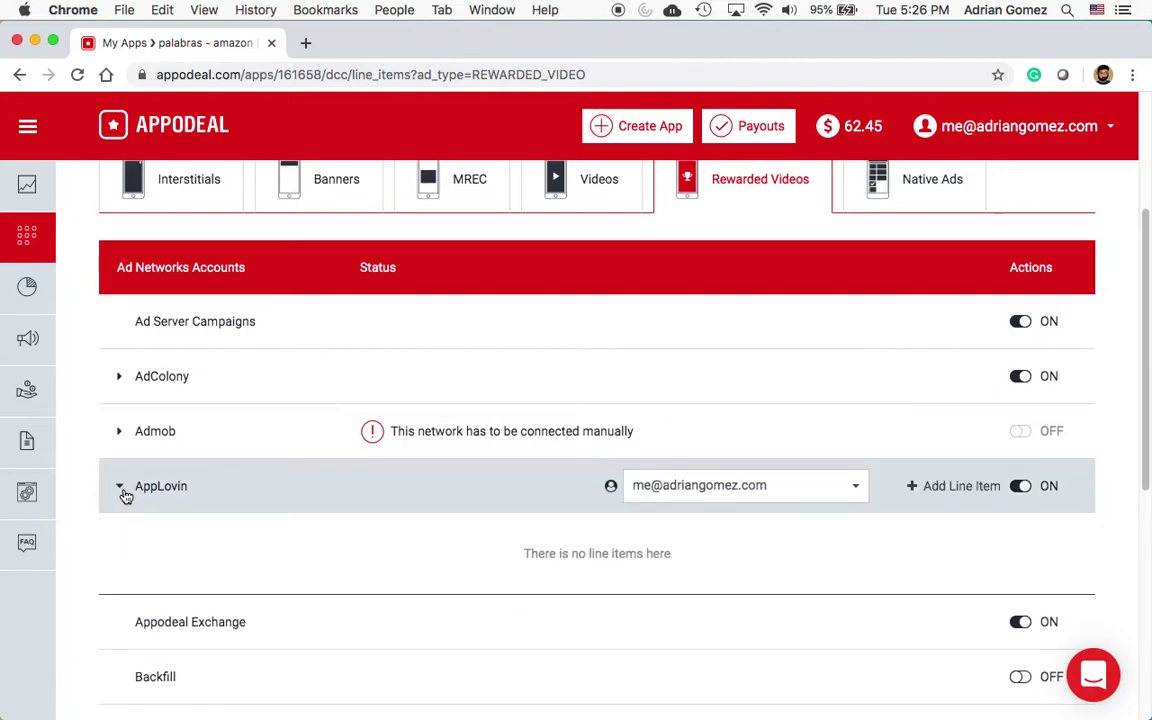
scroll(383, 525, down, 2)
click(748, 470)
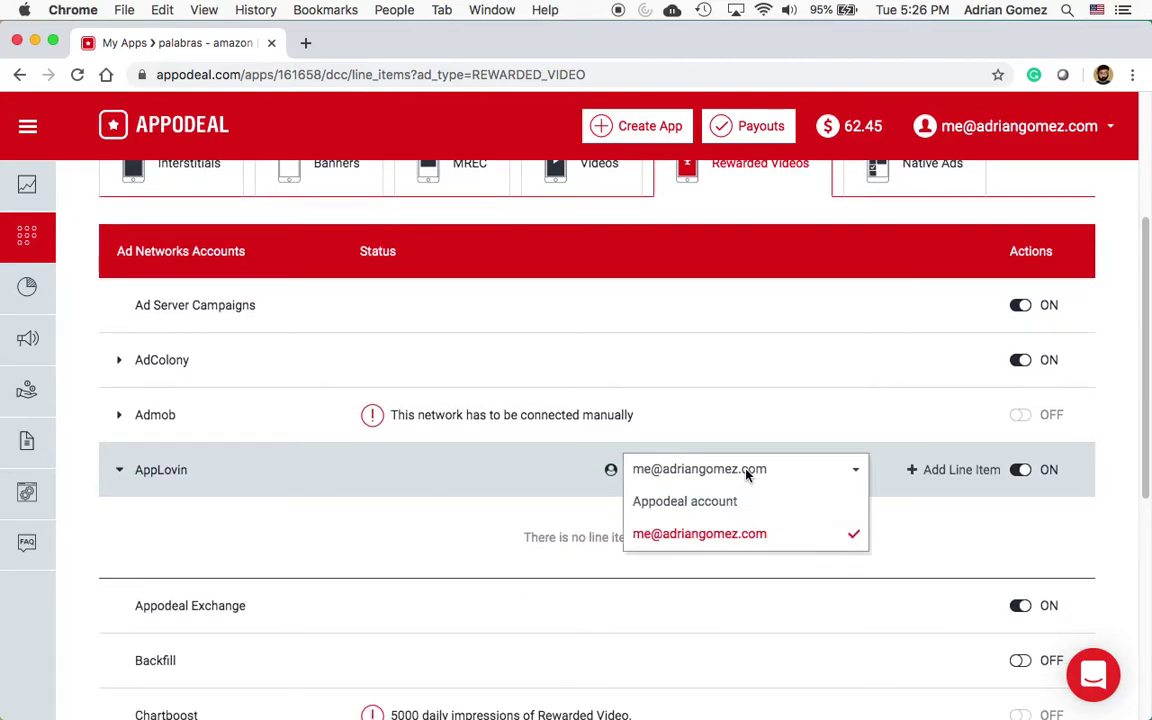
click(706, 505)
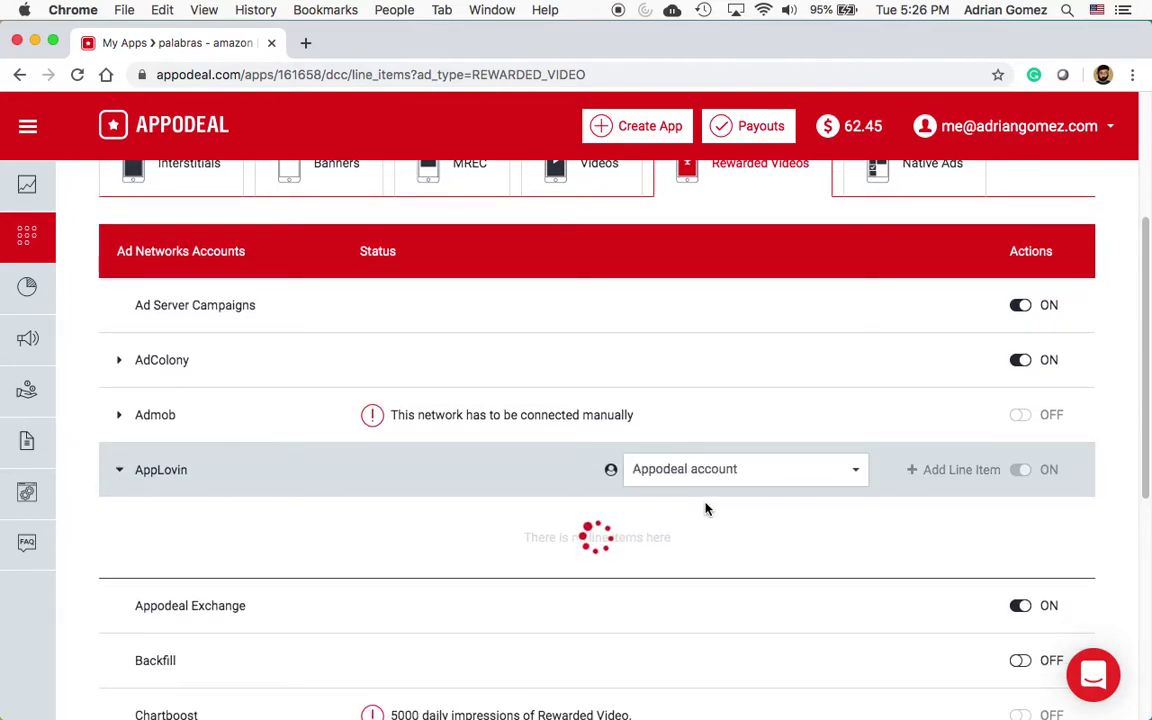
click(696, 482)
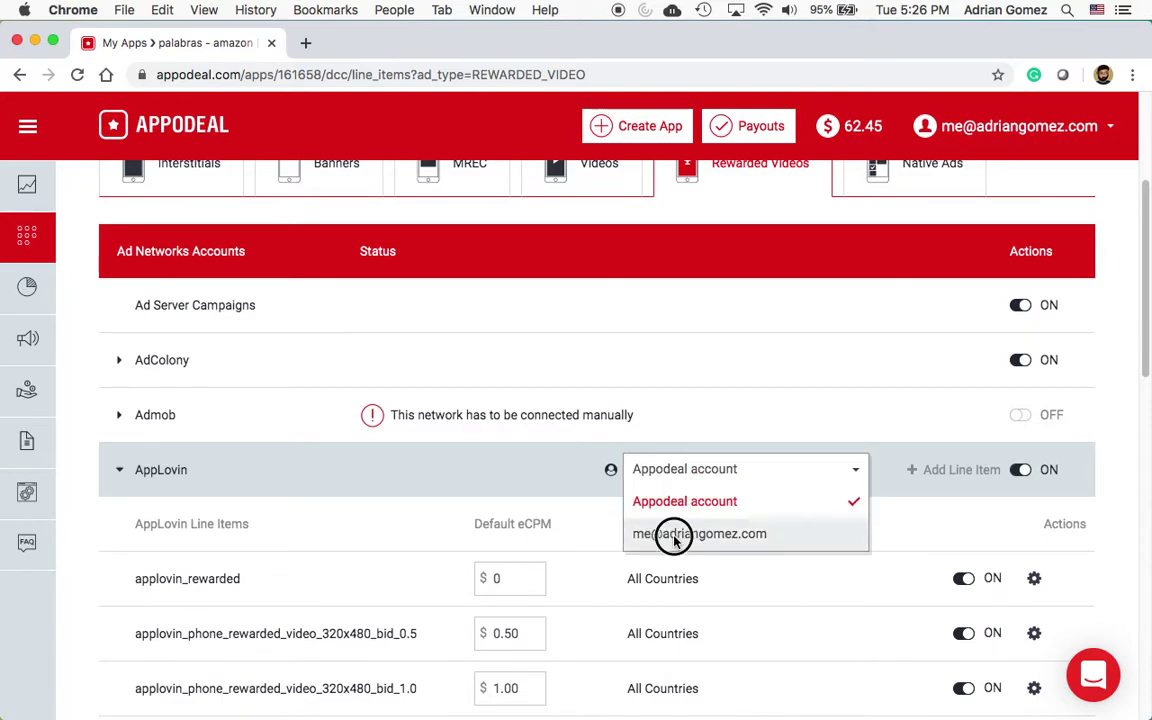
click(671, 532)
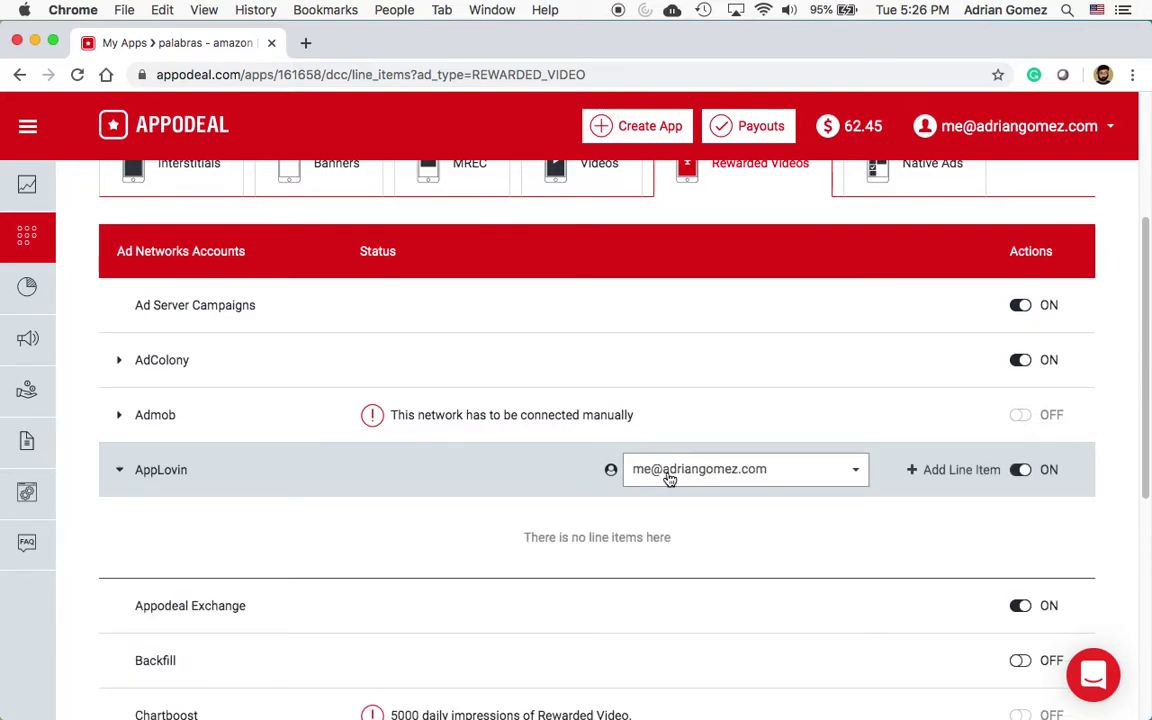
click(668, 478)
click(640, 498)
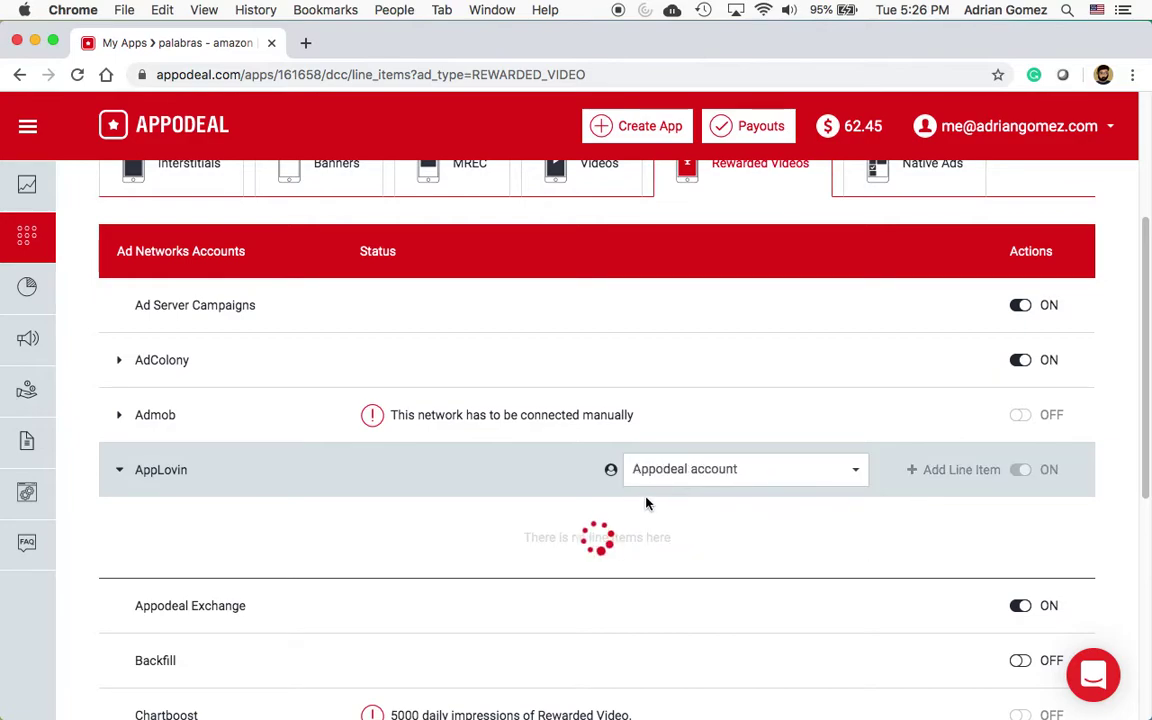
click(652, 469)
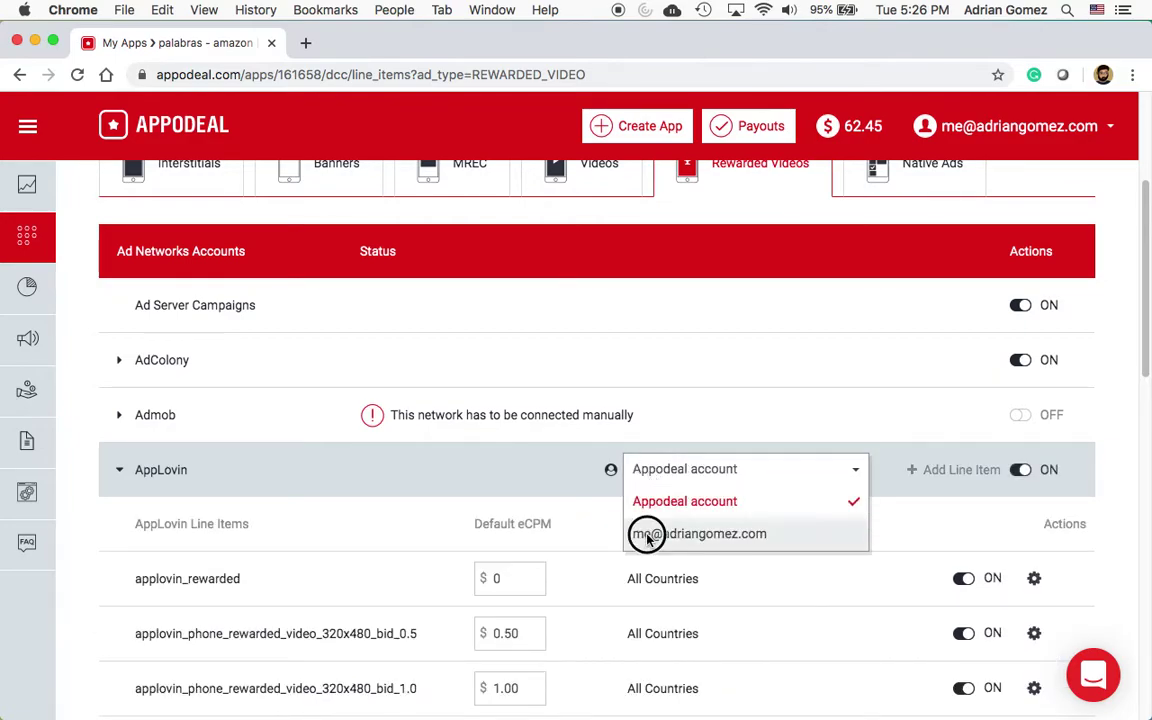
click(643, 532)
click(655, 479)
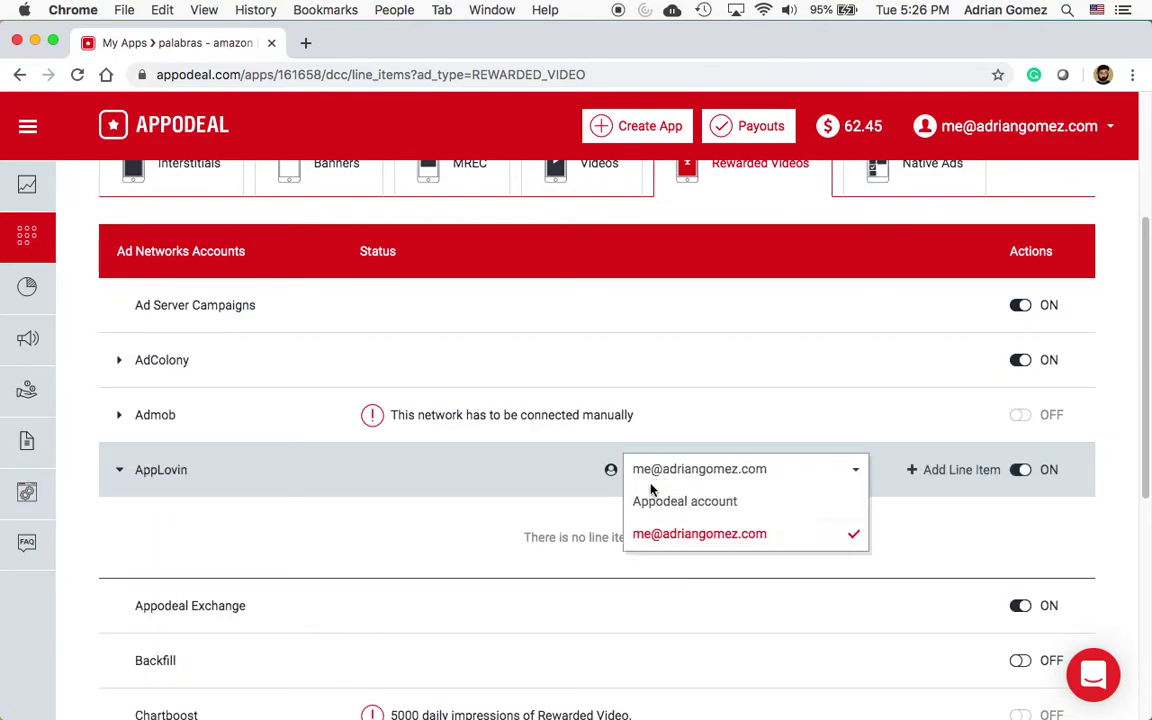
click(645, 503)
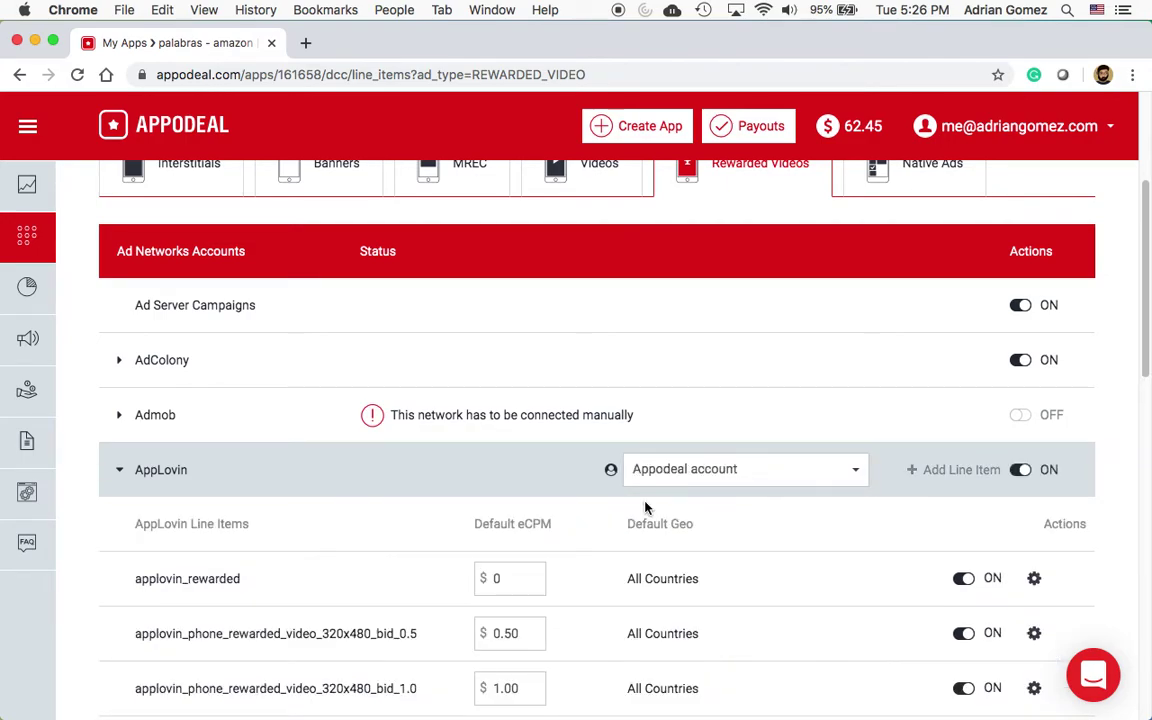
Step: Leave AppLovin on the user's own account, collapse it, and return to the apps list
scroll(540, 490, down, 3)
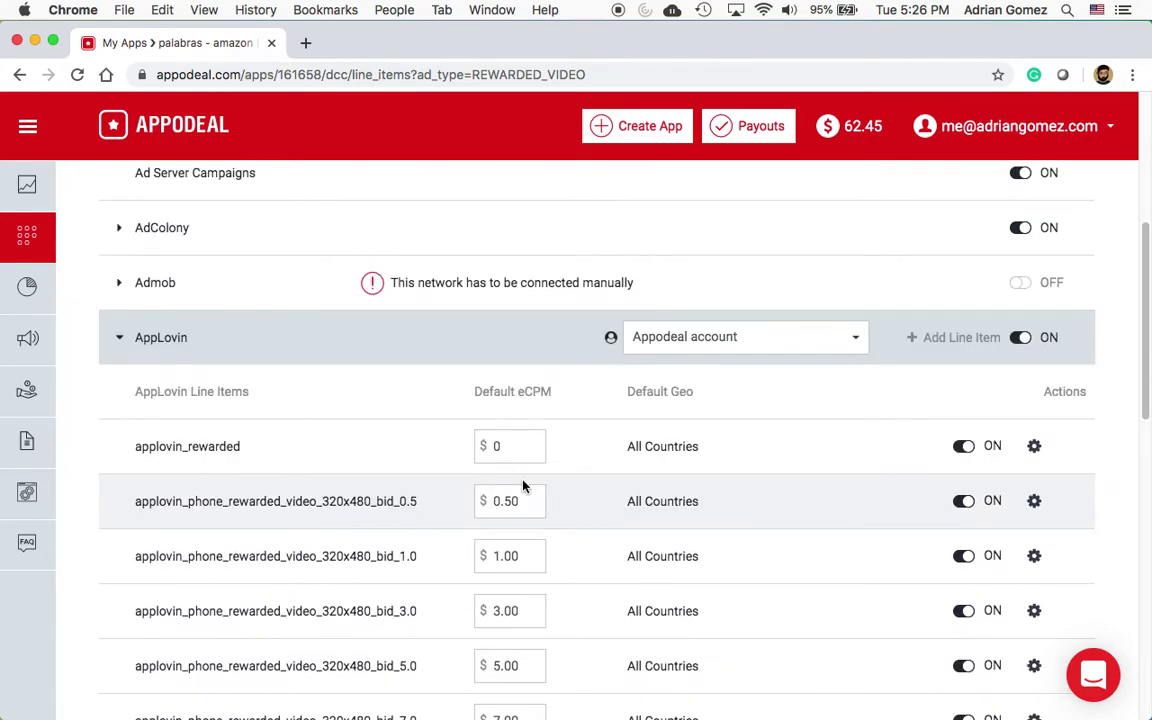
scroll(525, 483, up, 2)
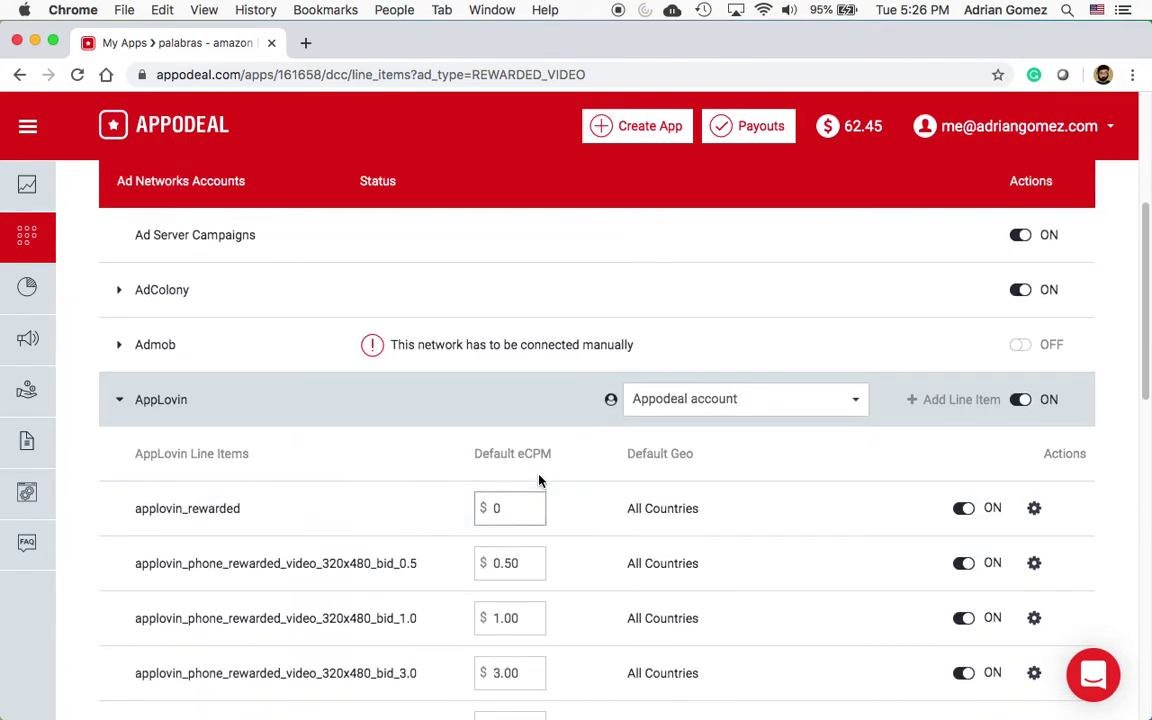
click(660, 406)
click(643, 476)
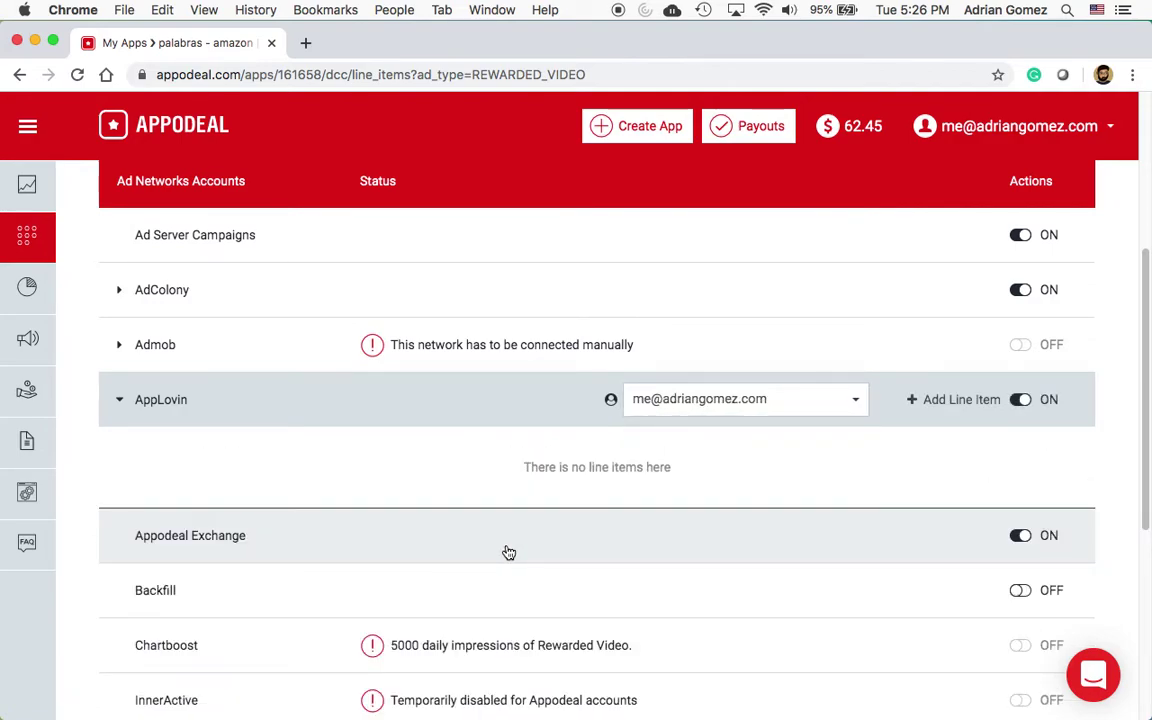
click(119, 399)
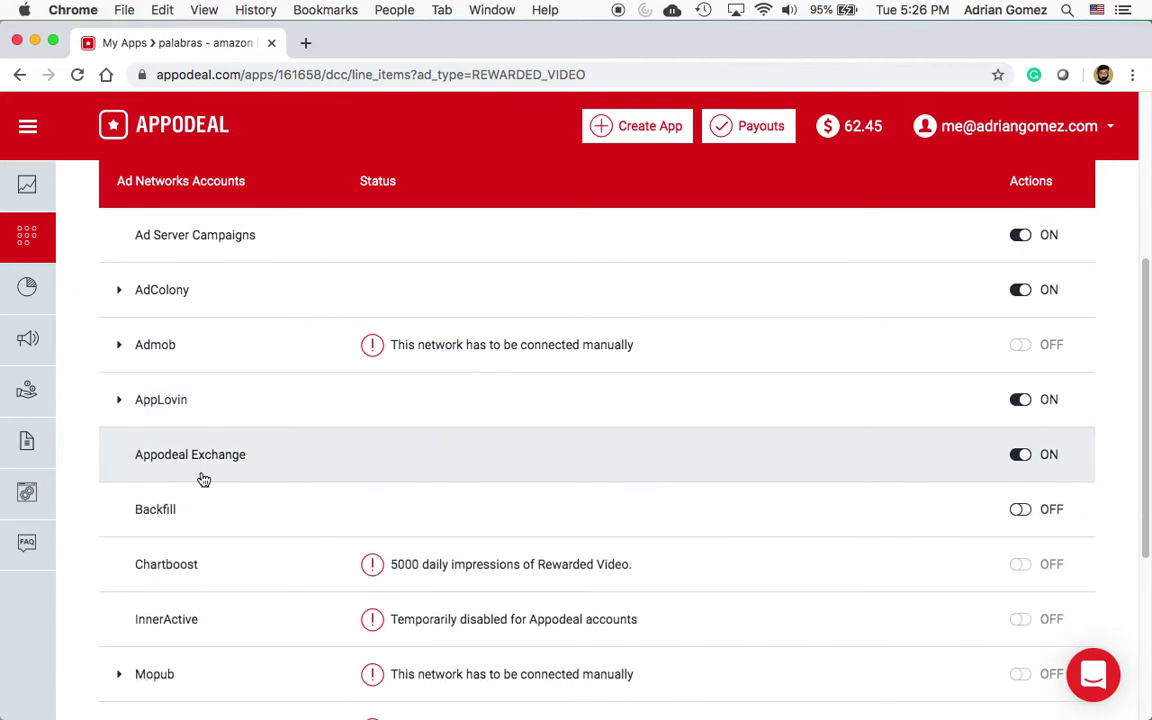
scroll(240, 475, up, 5)
scroll(249, 474, up, 2)
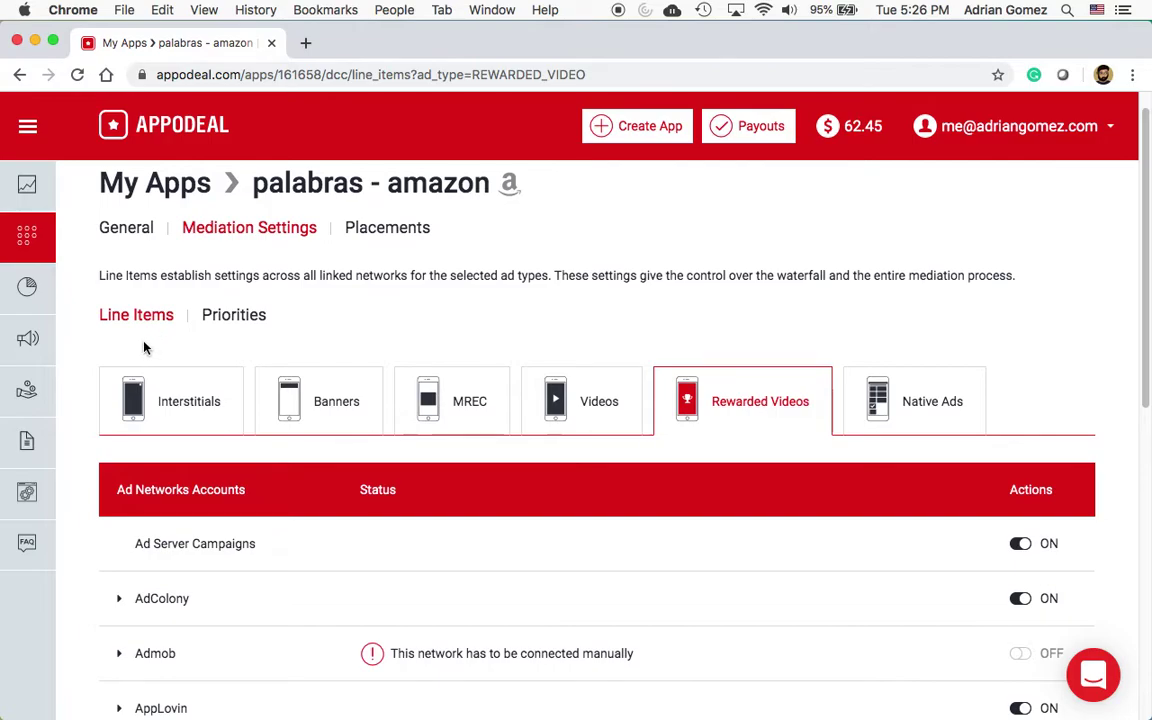
click(27, 241)
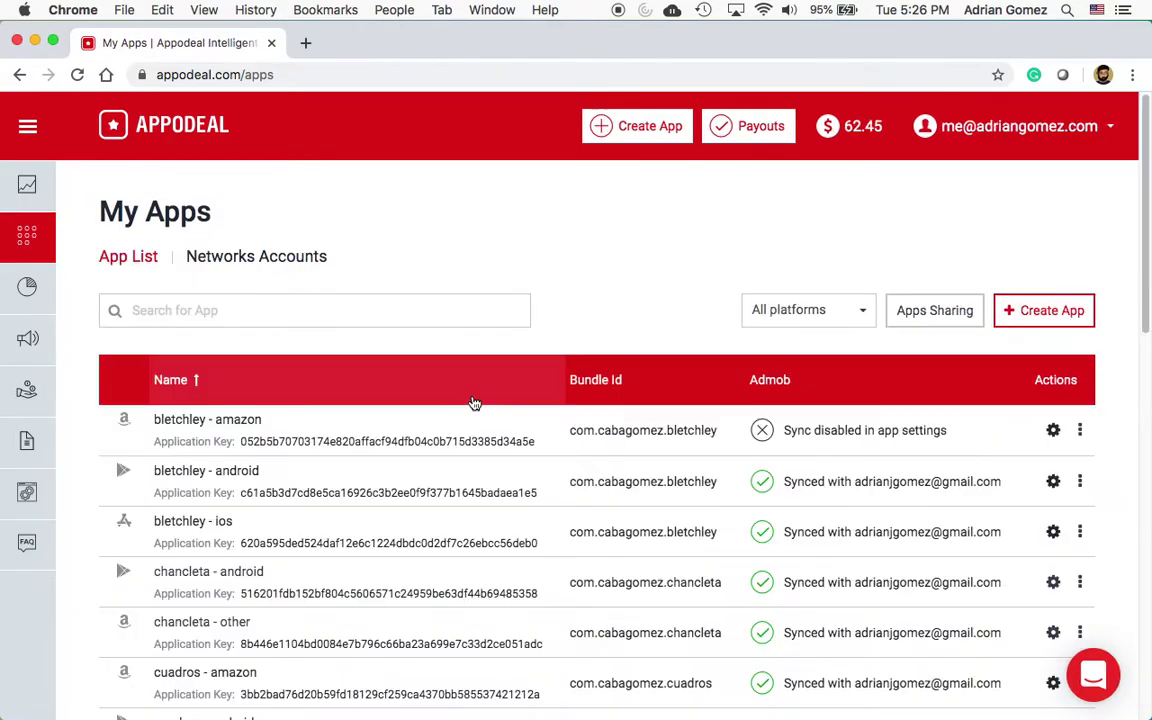
Step: Highlight palabras - amazon's 'Account is not selected' status and bletchley - android's AdMob sync status
scroll(638, 396, down, 2)
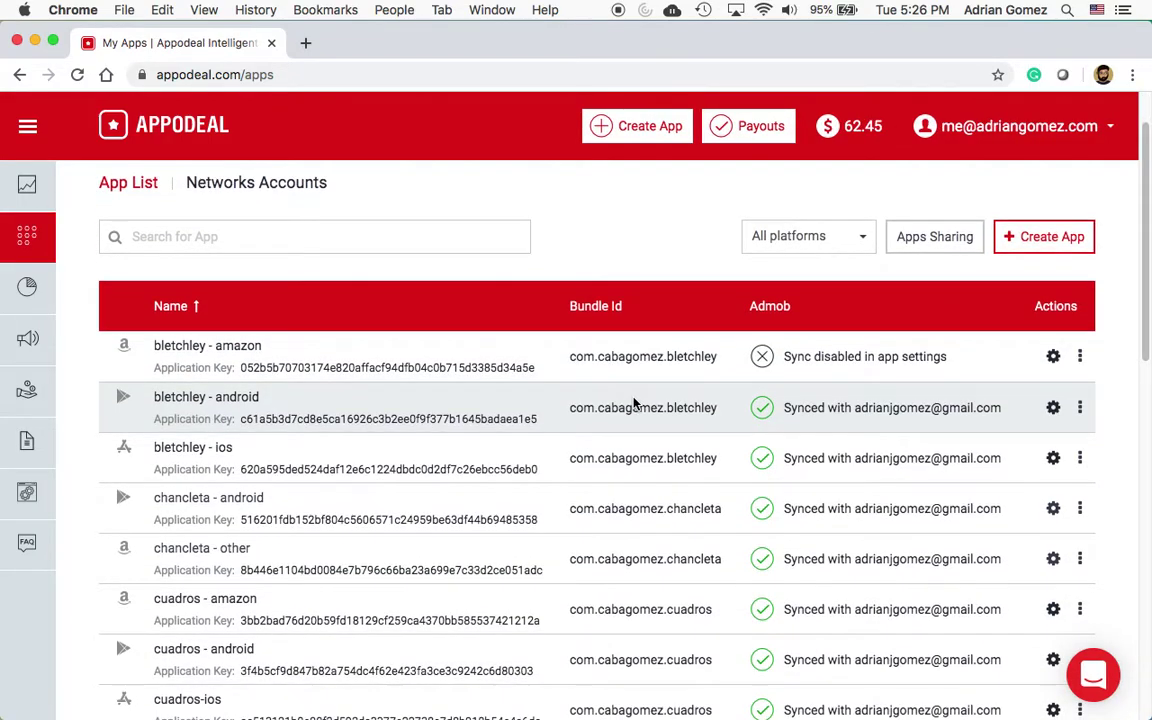
scroll(629, 405, down, 5)
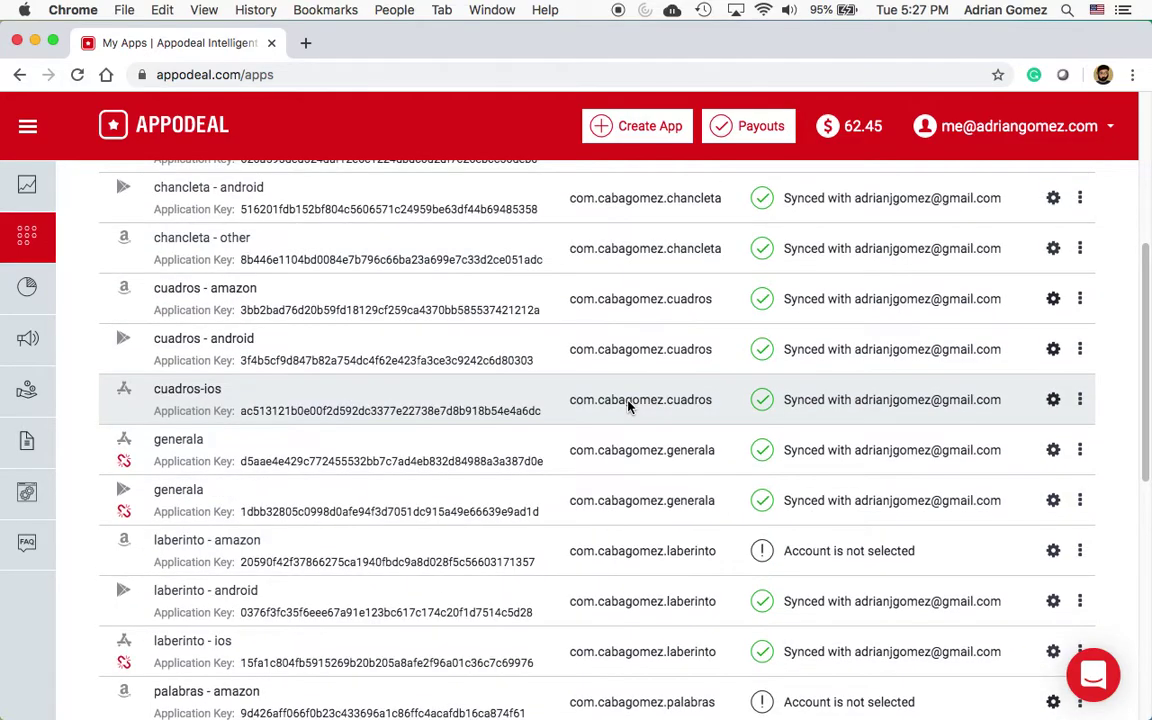
scroll(629, 405, up, 3)
scroll(629, 405, up, 1)
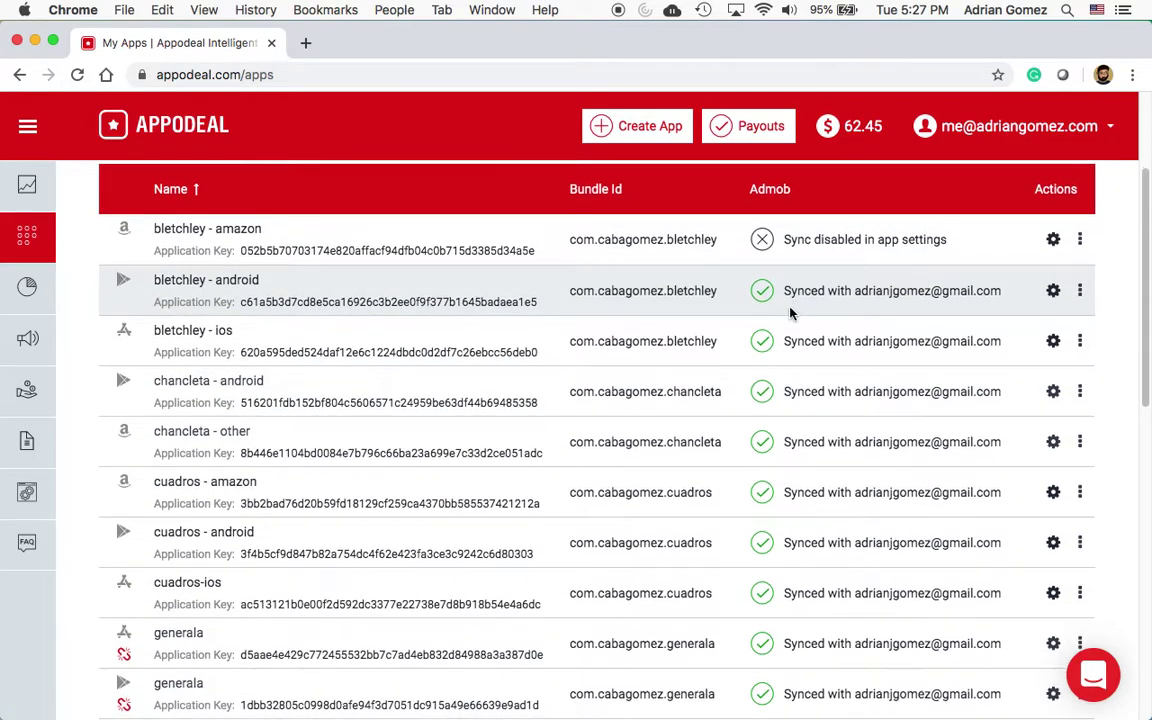
scroll(776, 320, down, 10)
scroll(776, 320, down, 1)
drag(938, 370, 757, 368)
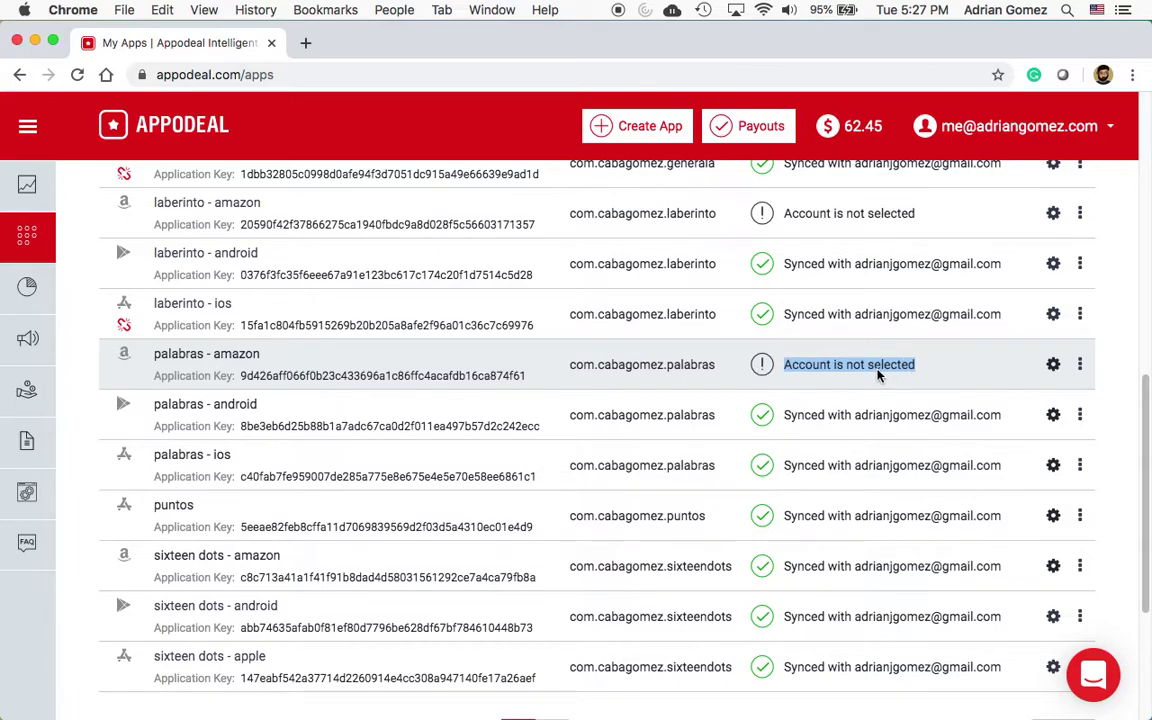
scroll(843, 378, up, 15)
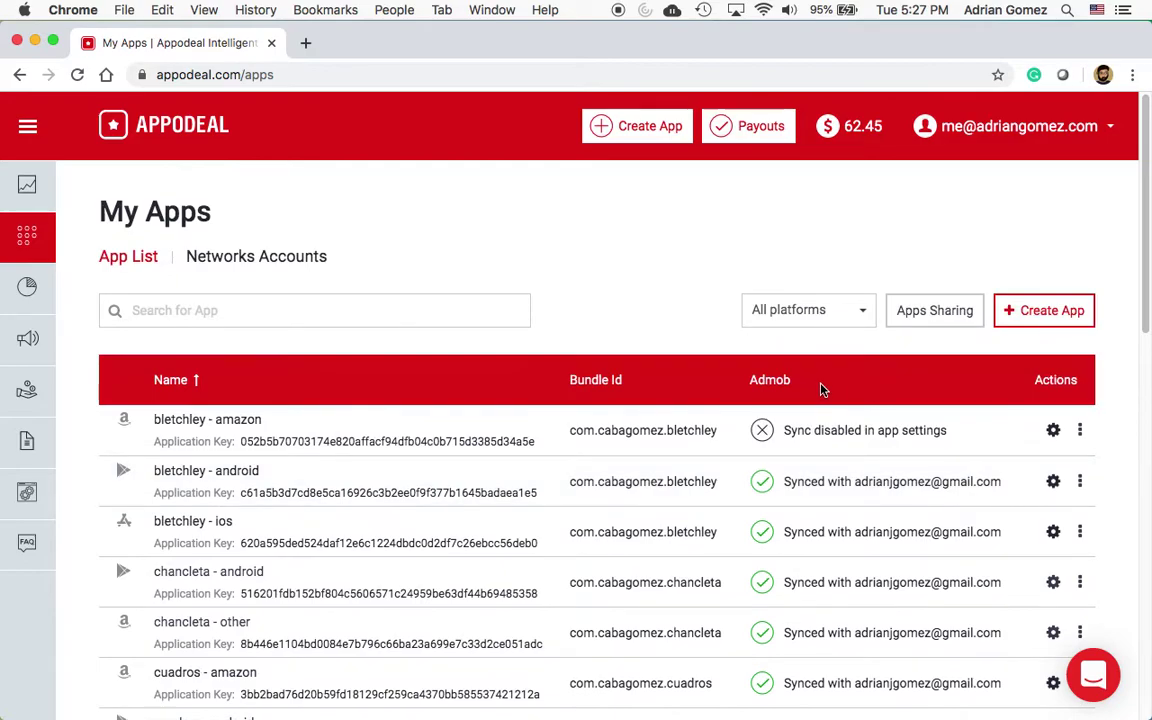
scroll(828, 386, down, 1)
scroll(383, 457, down, 1)
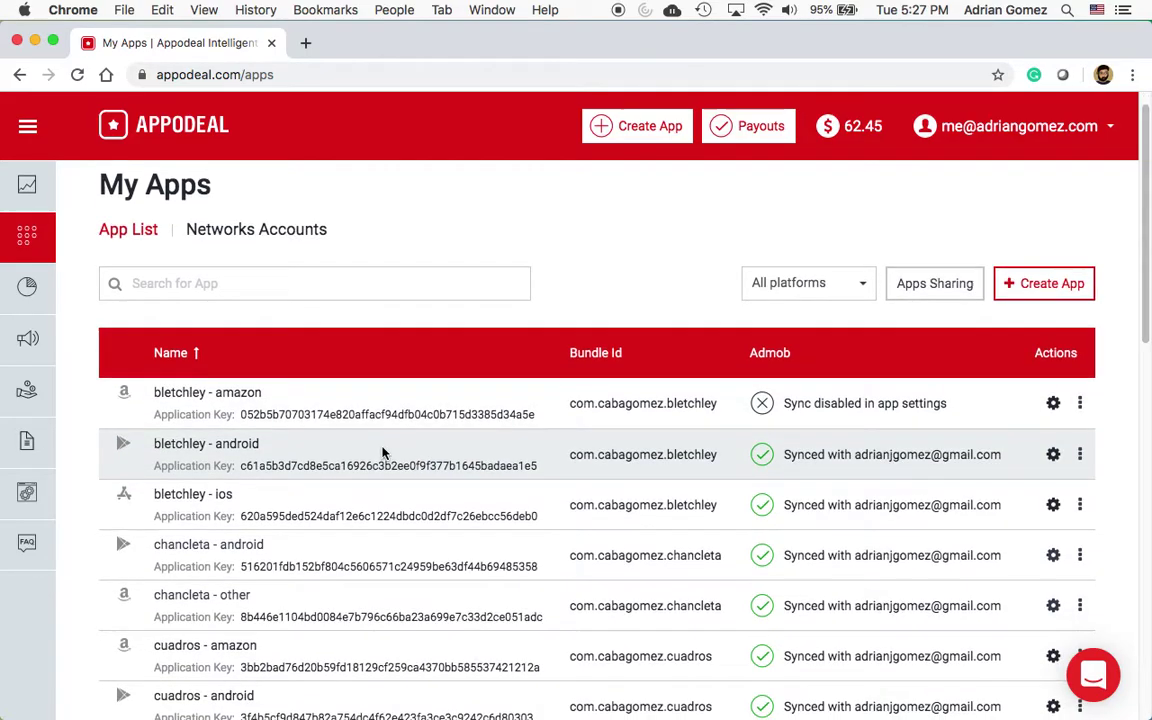
drag(1003, 451, 763, 452)
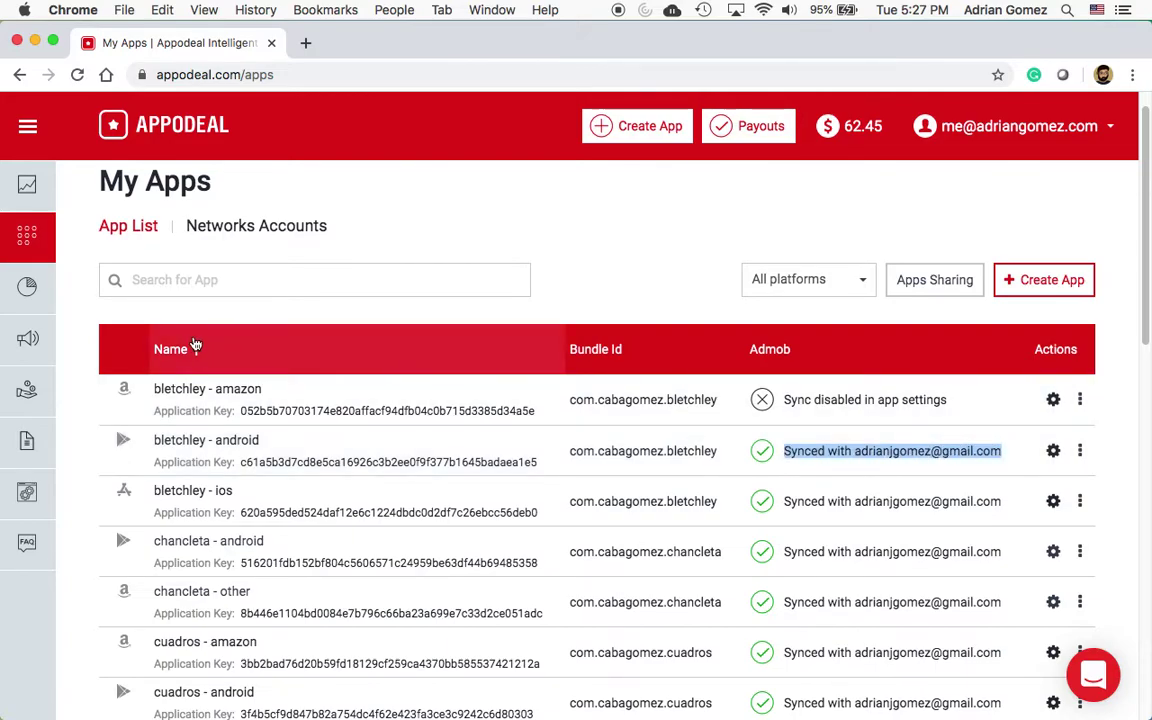
Step: Open bletchley - amazon's Mediation Settings and turn Admob on for interstitials
click(200, 404)
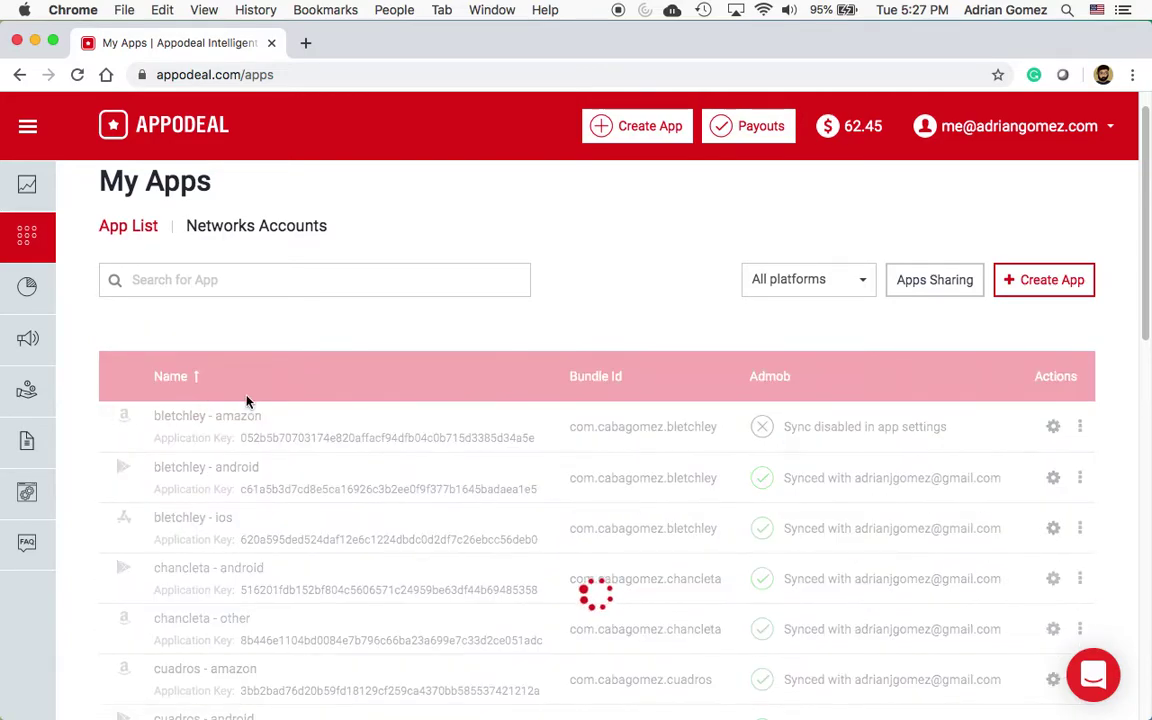
scroll(288, 364, up, 5)
scroll(288, 364, up, 4)
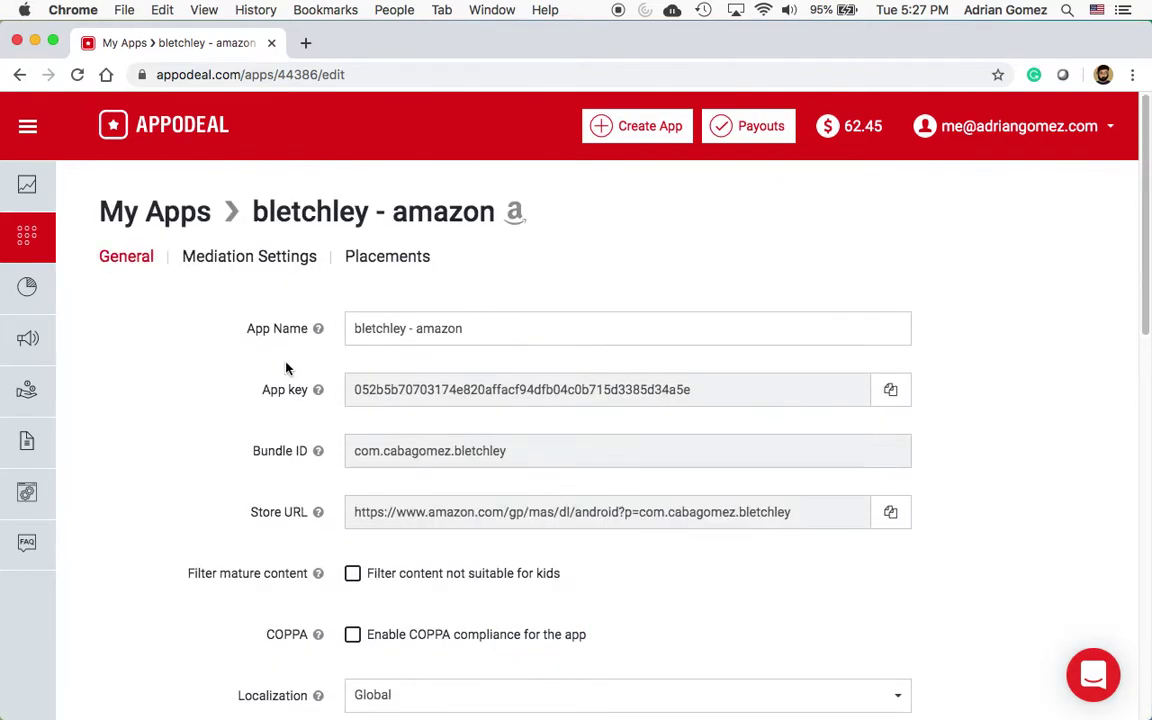
click(232, 260)
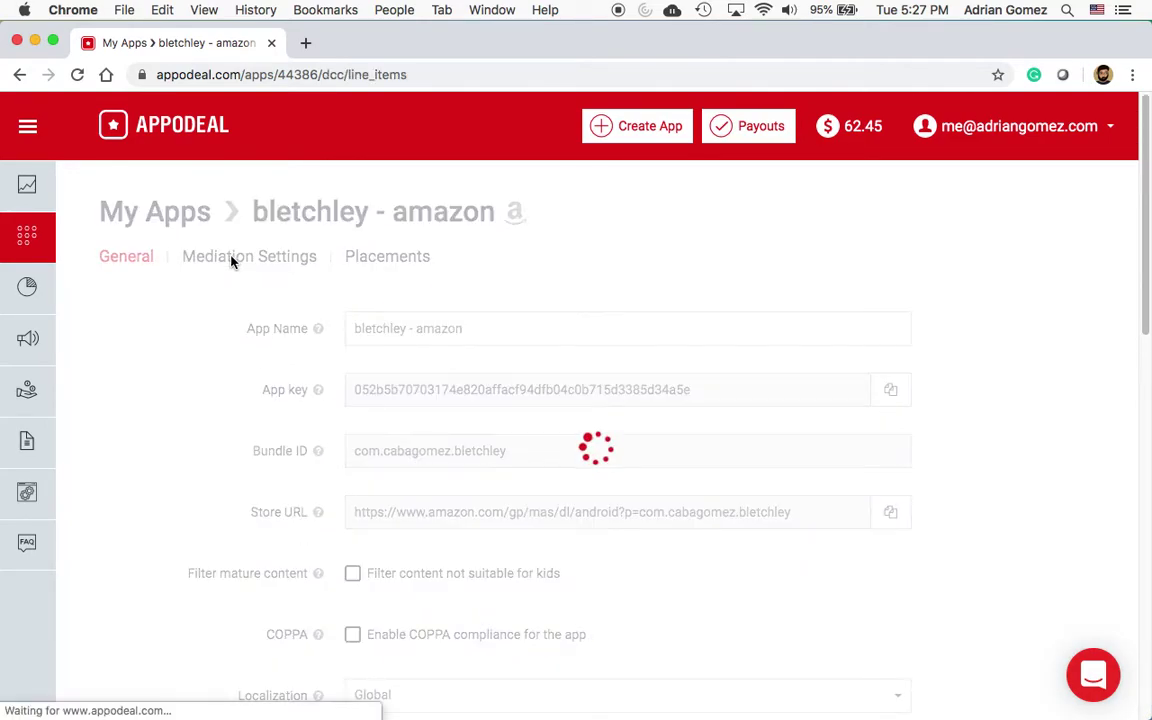
scroll(253, 358, down, 1)
scroll(255, 360, down, 5)
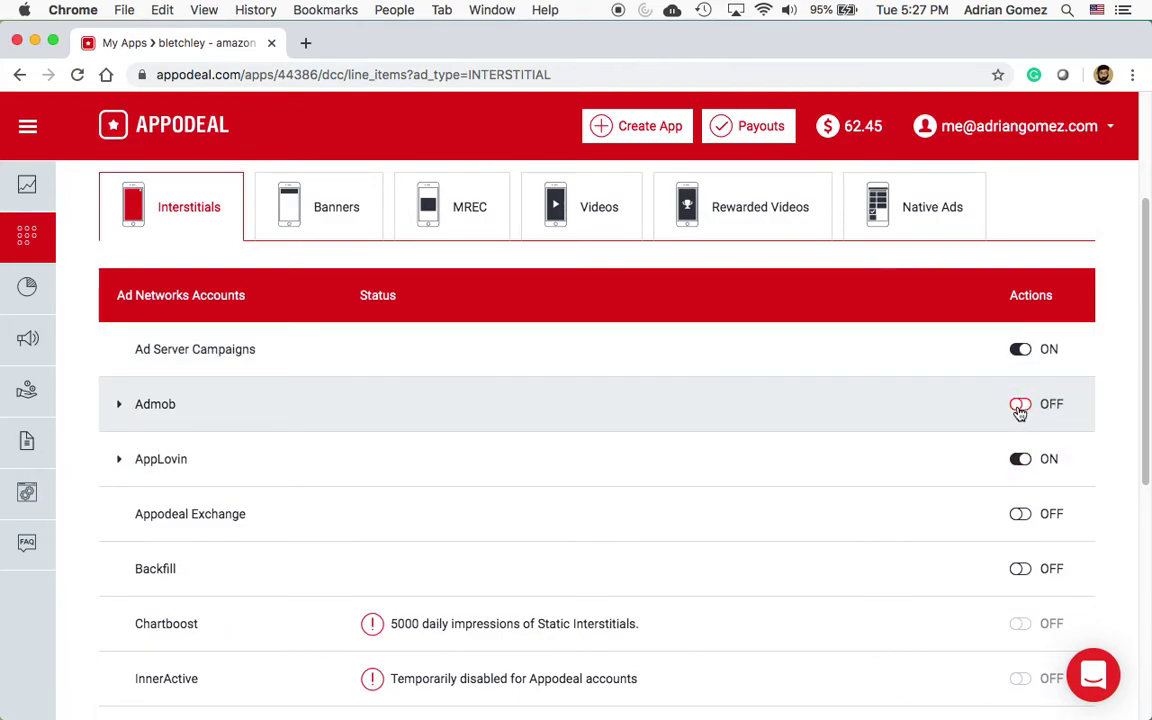
click(1018, 405)
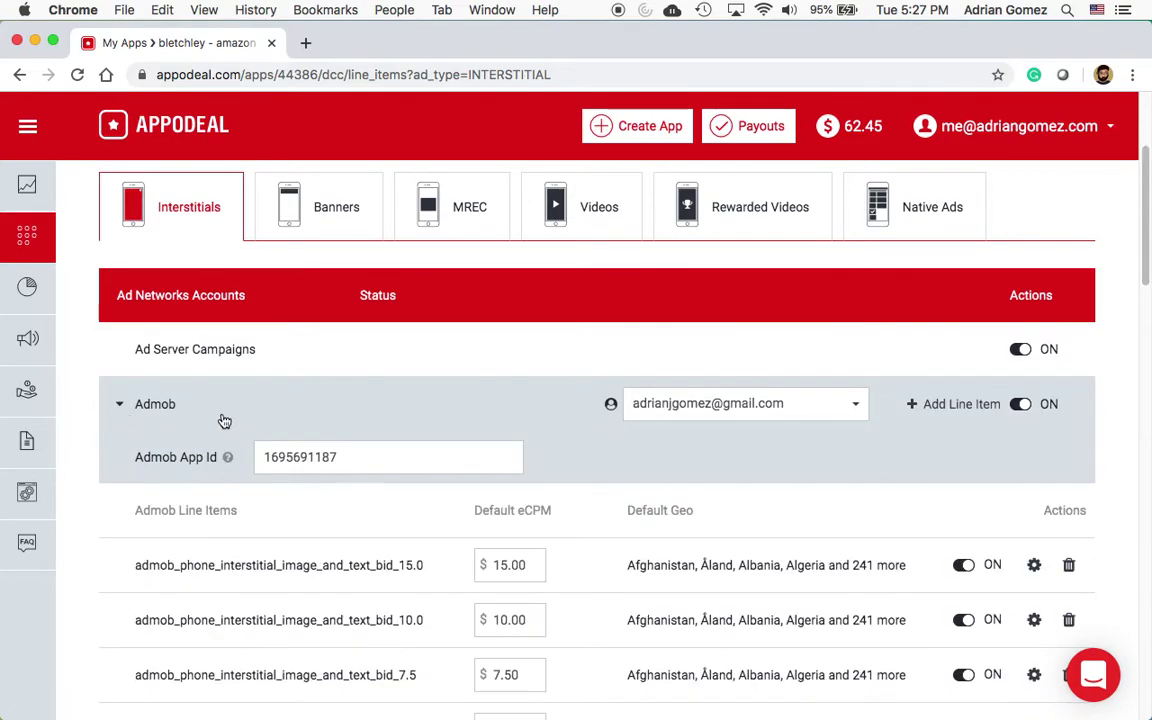
scroll(216, 420, down, 4)
scroll(433, 366, down, 1)
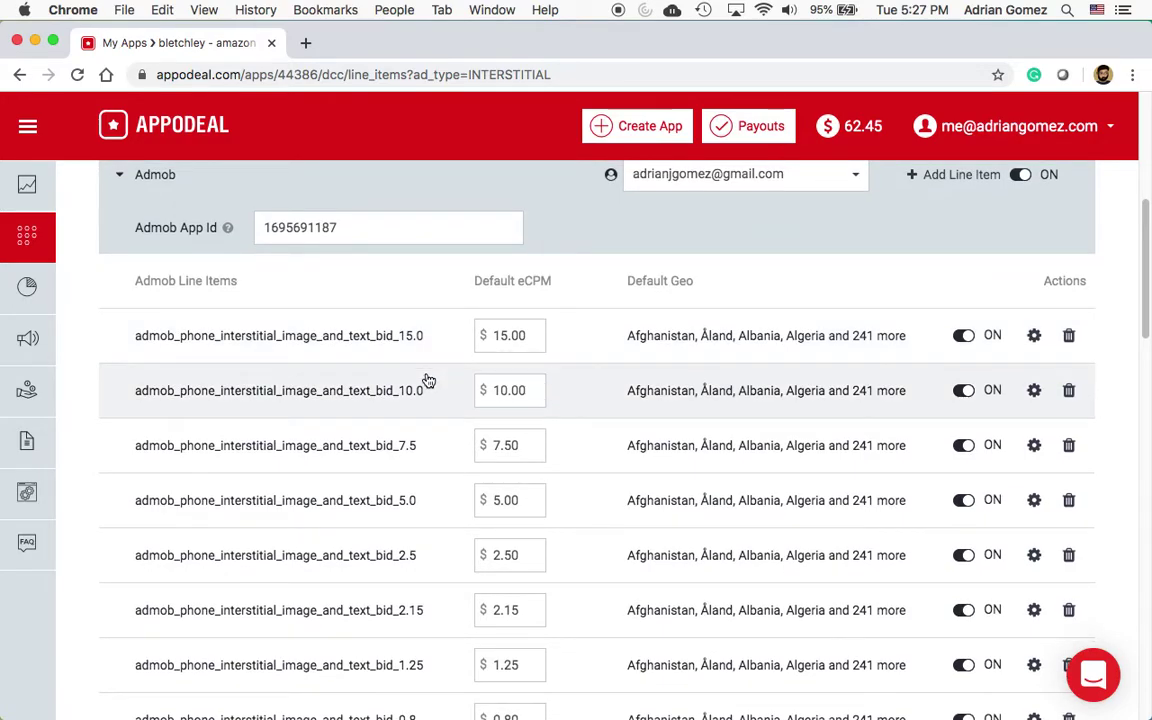
scroll(440, 372, down, 3)
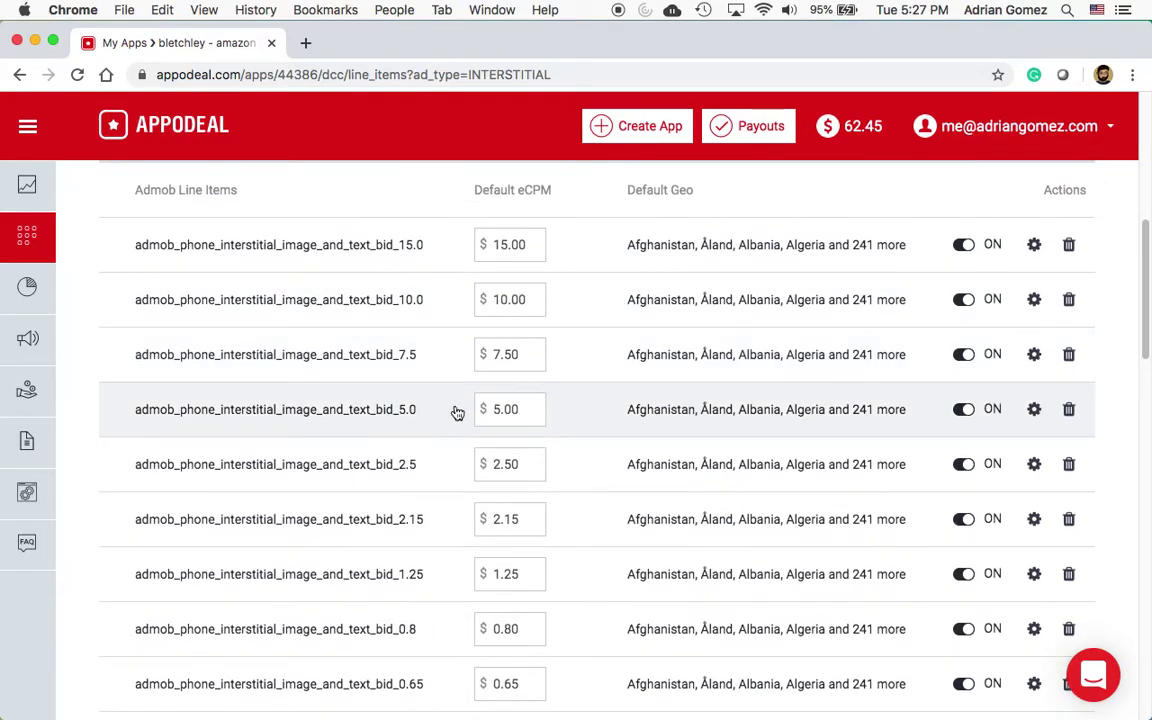
scroll(488, 350, up, 5)
Step: Check Admob's linked account and review interstitial line items from $15.00 down to $0.15
click(712, 384)
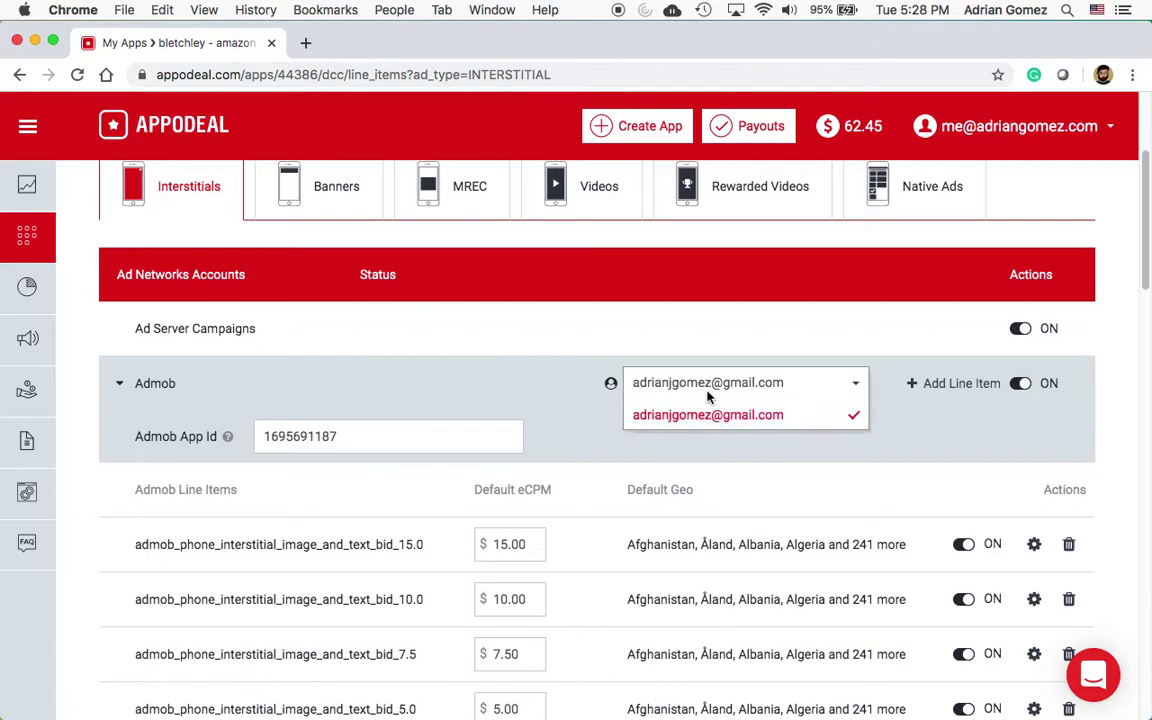
click(690, 391)
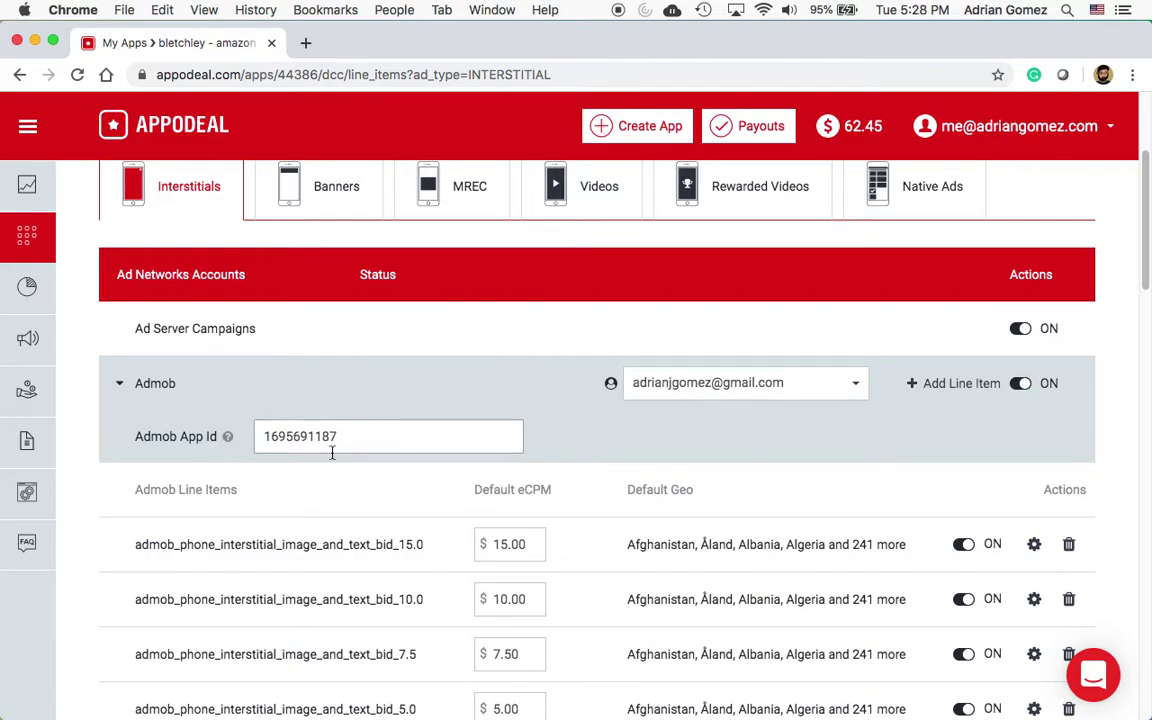
scroll(500, 430, down, 2)
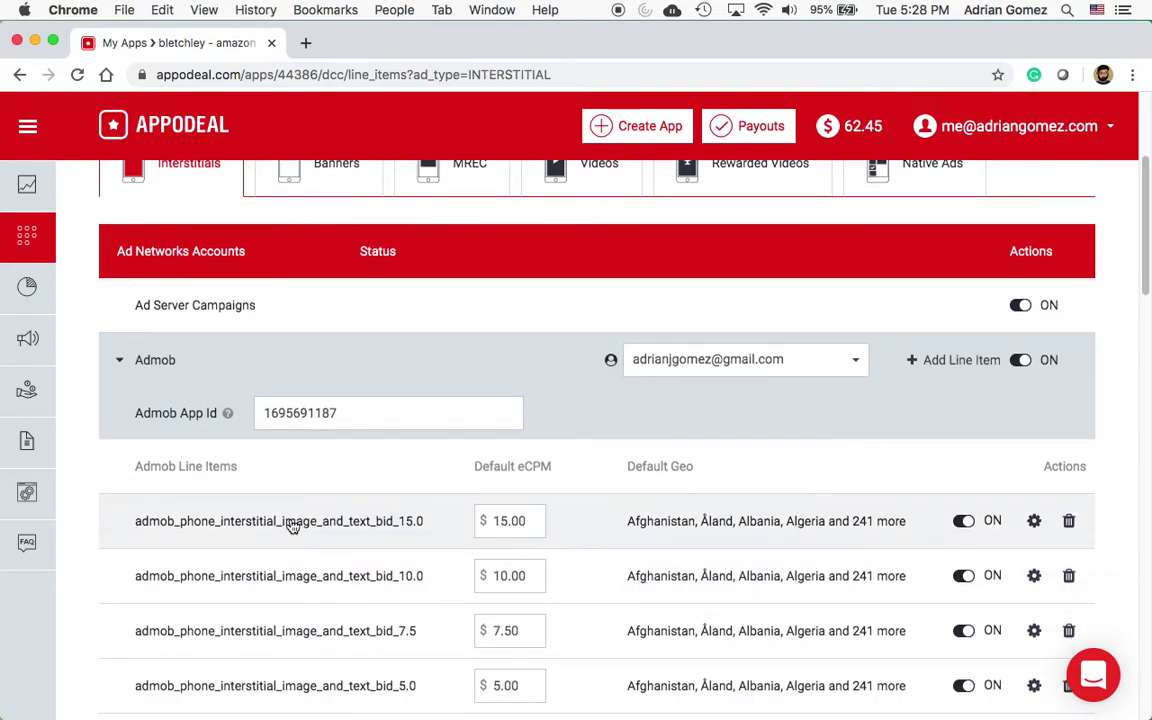
scroll(291, 514, down, 3)
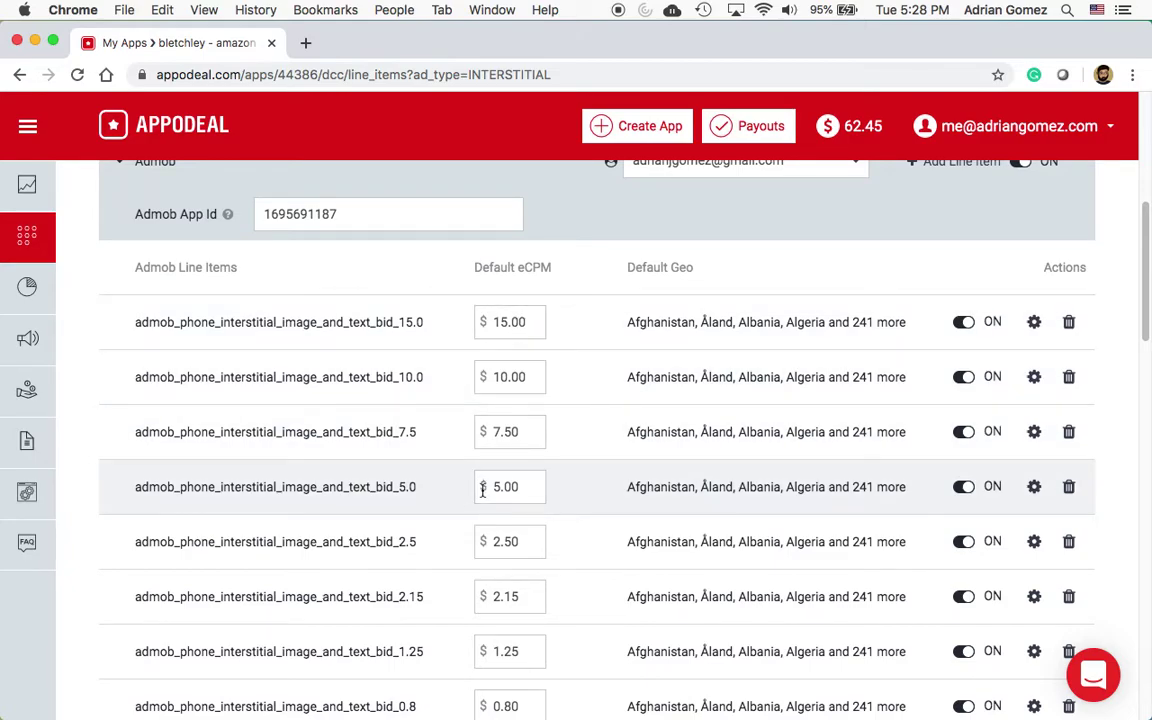
scroll(452, 520, down, 5)
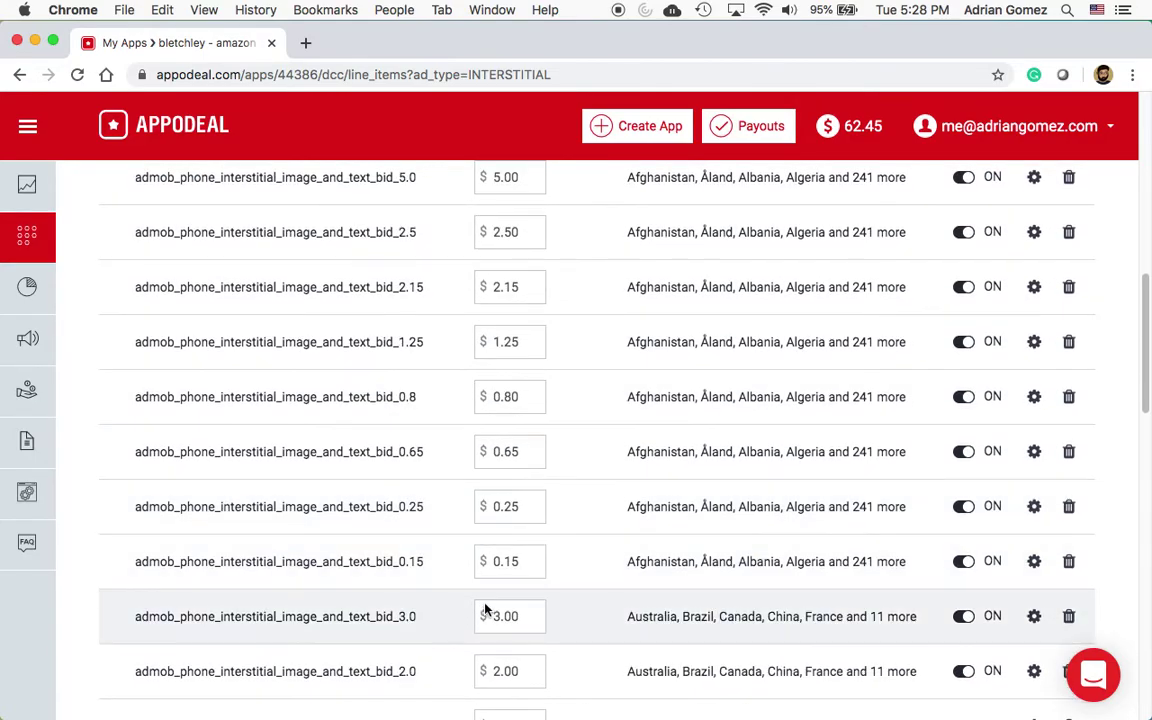
scroll(485, 610, up, 10)
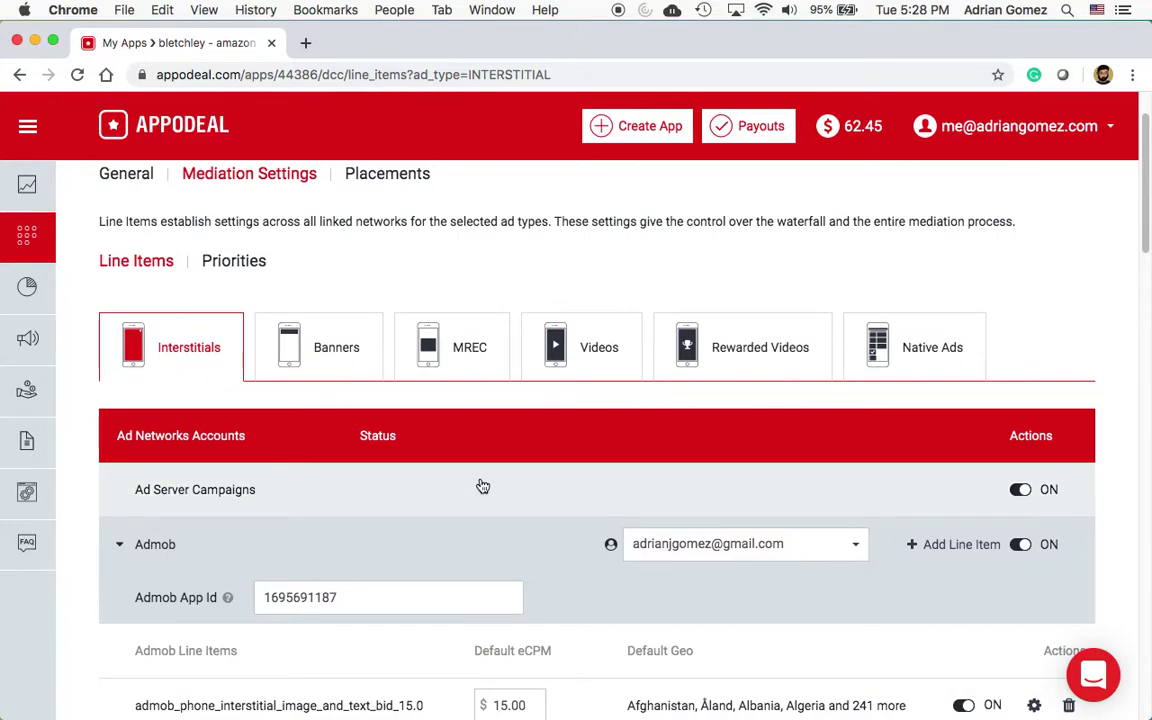
scroll(476, 470, up, 2)
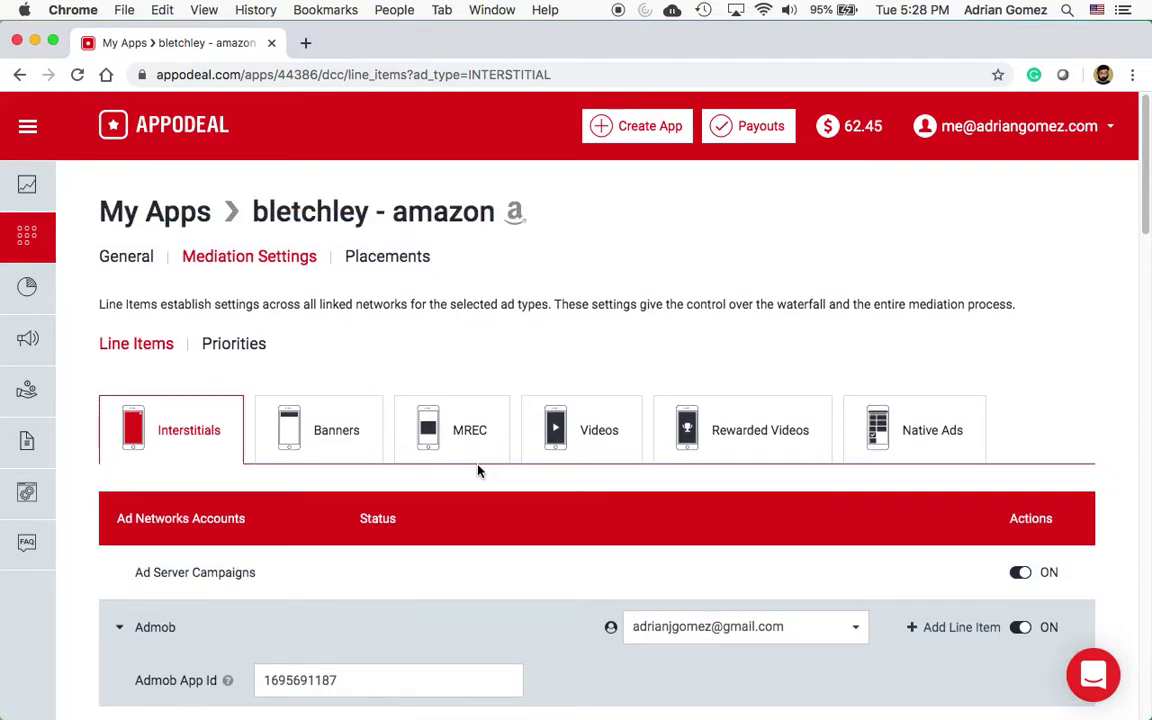
click(124, 260)
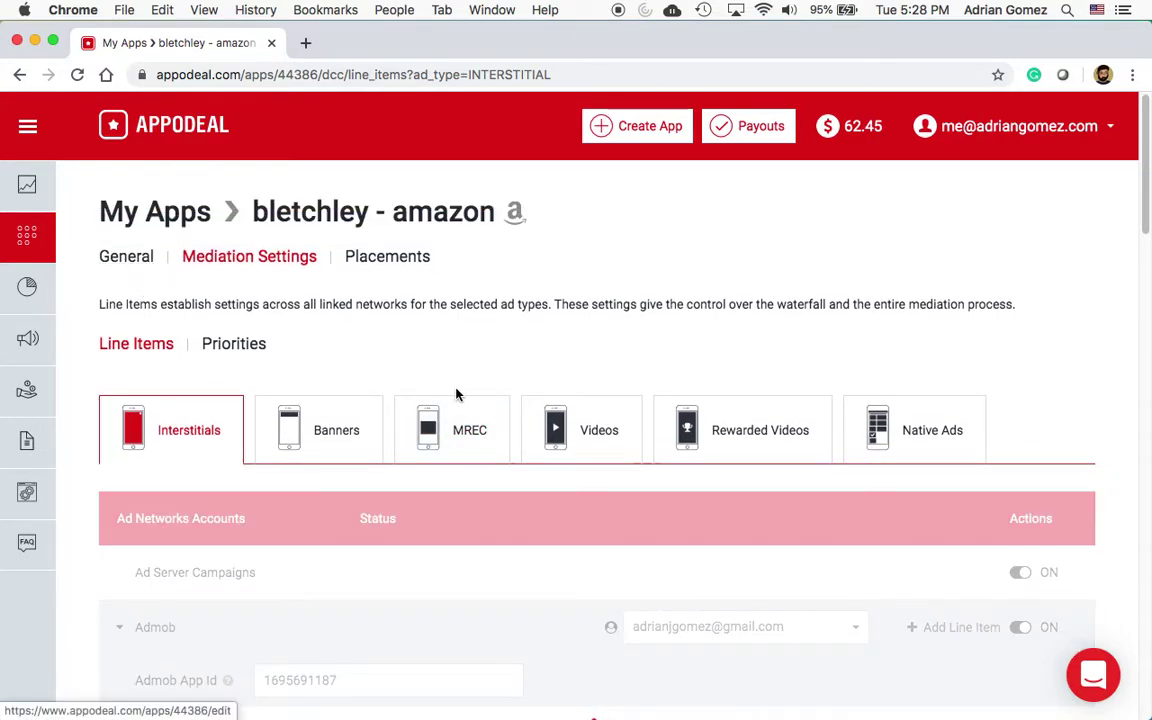
Step: Check the AdMob Sync checkbox under Advanced Settings, then go back to My Apps
scroll(455, 395, down, 10)
scroll(447, 402, down, 7)
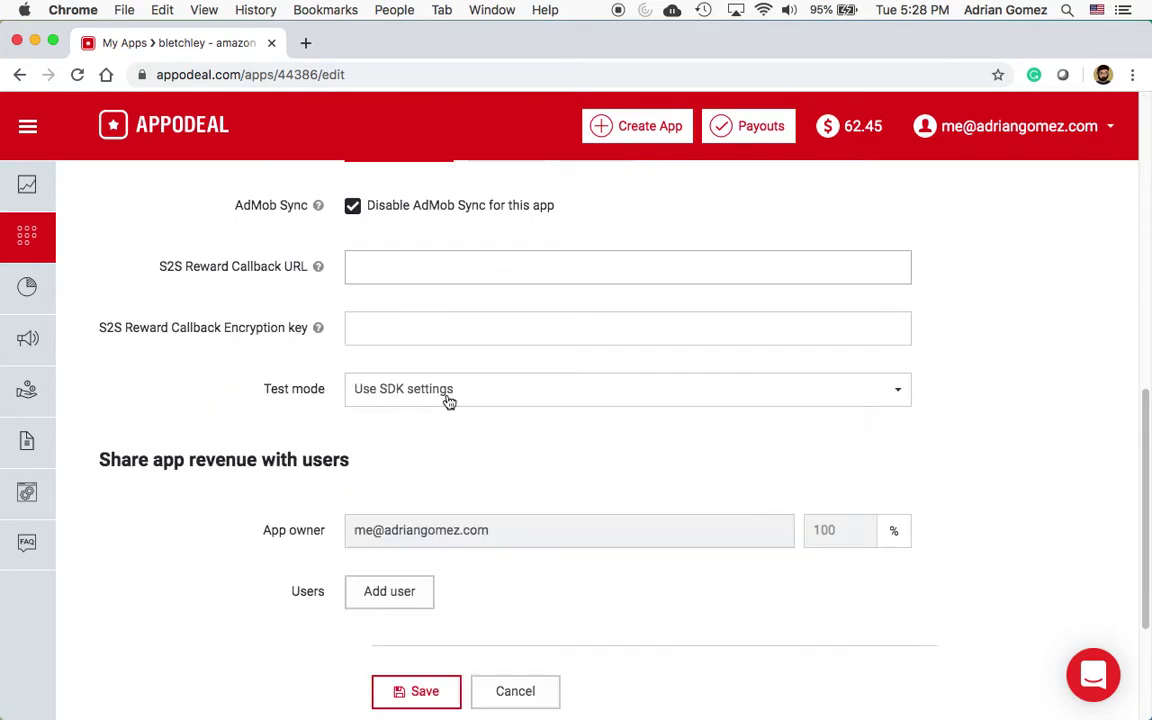
scroll(440, 405, up, 10)
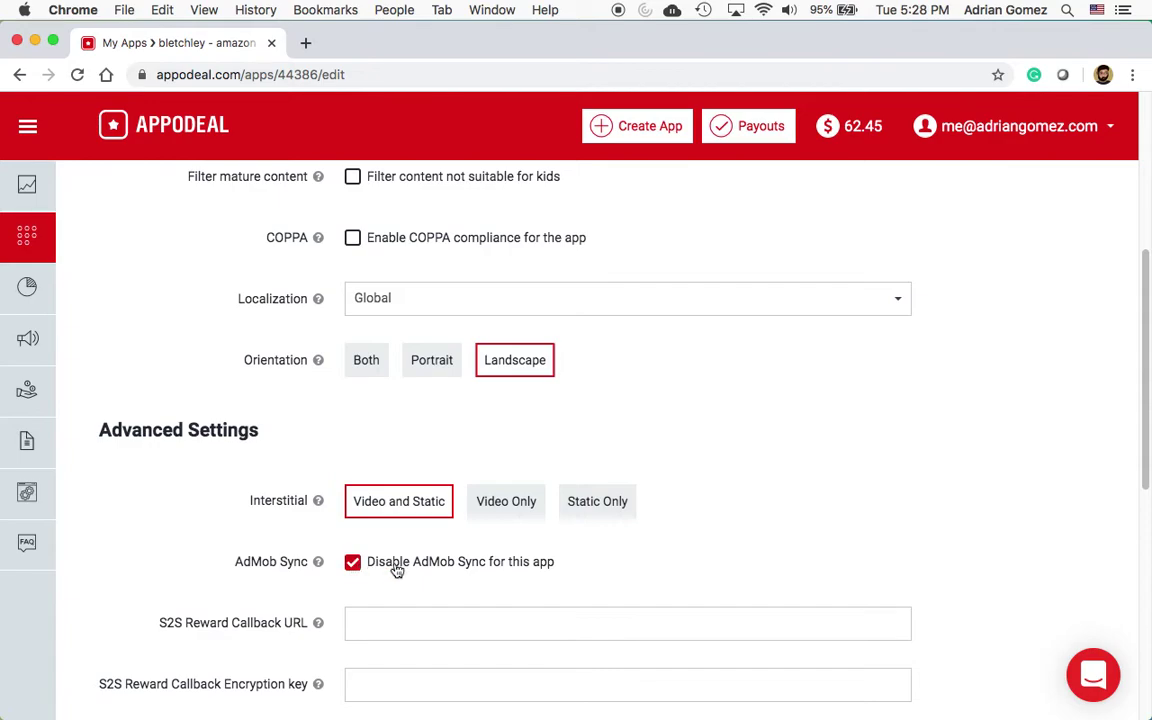
scroll(520, 570, up, 7)
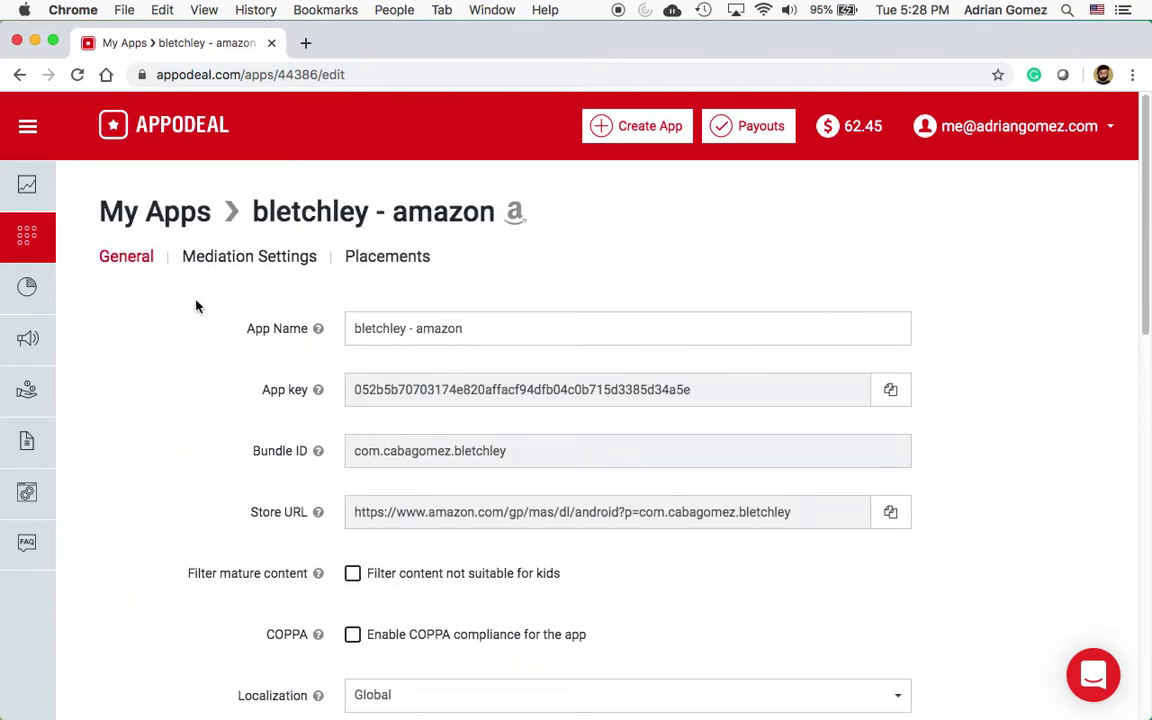
click(128, 262)
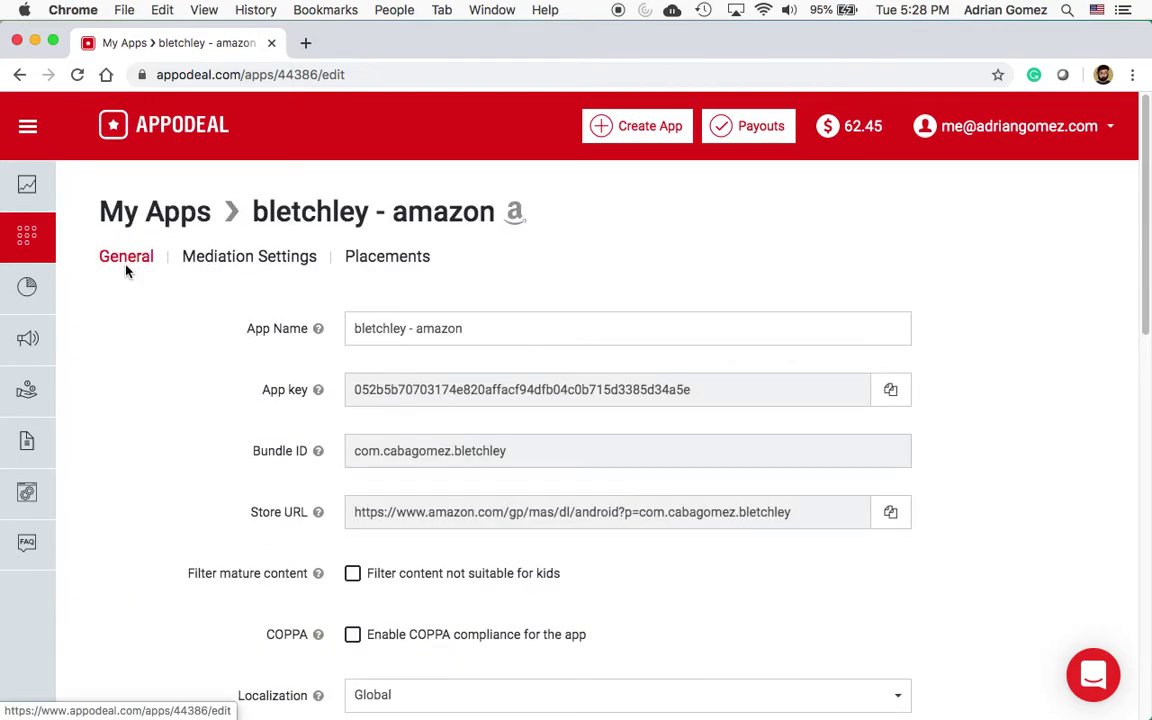
click(152, 208)
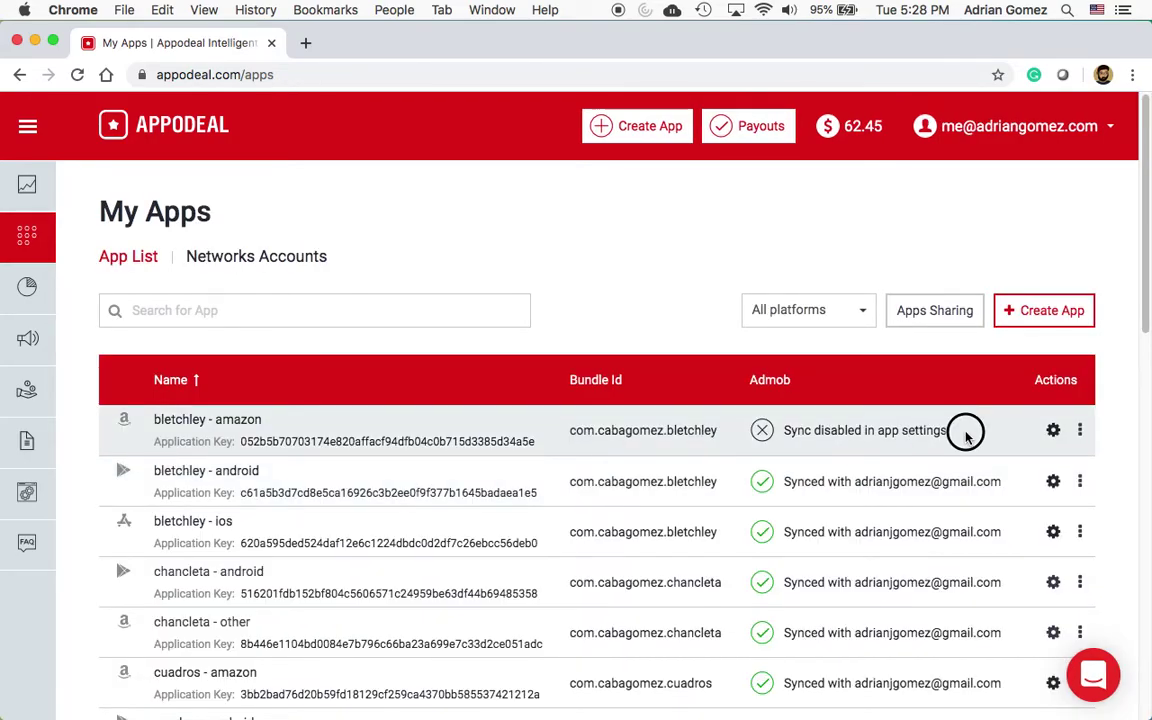
Step: Highlight the apps' 'Account is not selected' AdMob statuses and bring up Visual Studio Code
drag(966, 435, 787, 432)
scroll(810, 450, down, 5)
drag(918, 612, 782, 607)
scroll(593, 476, up, 5)
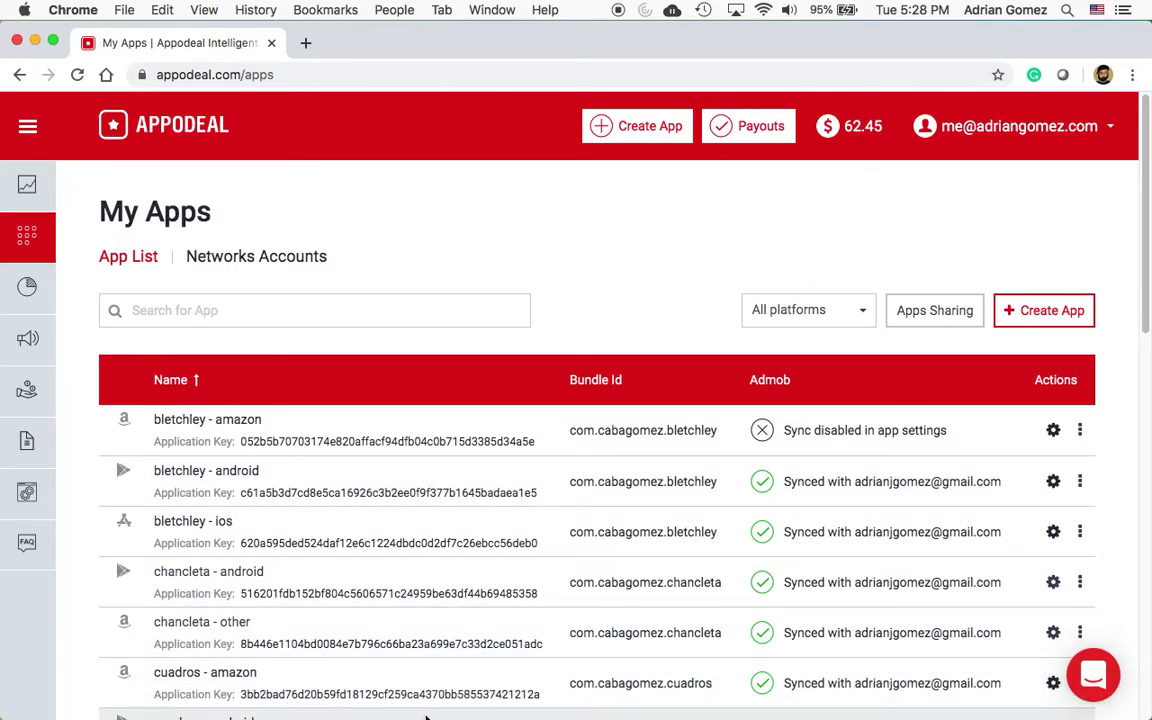
mouse_move(437, 714)
click(392, 699)
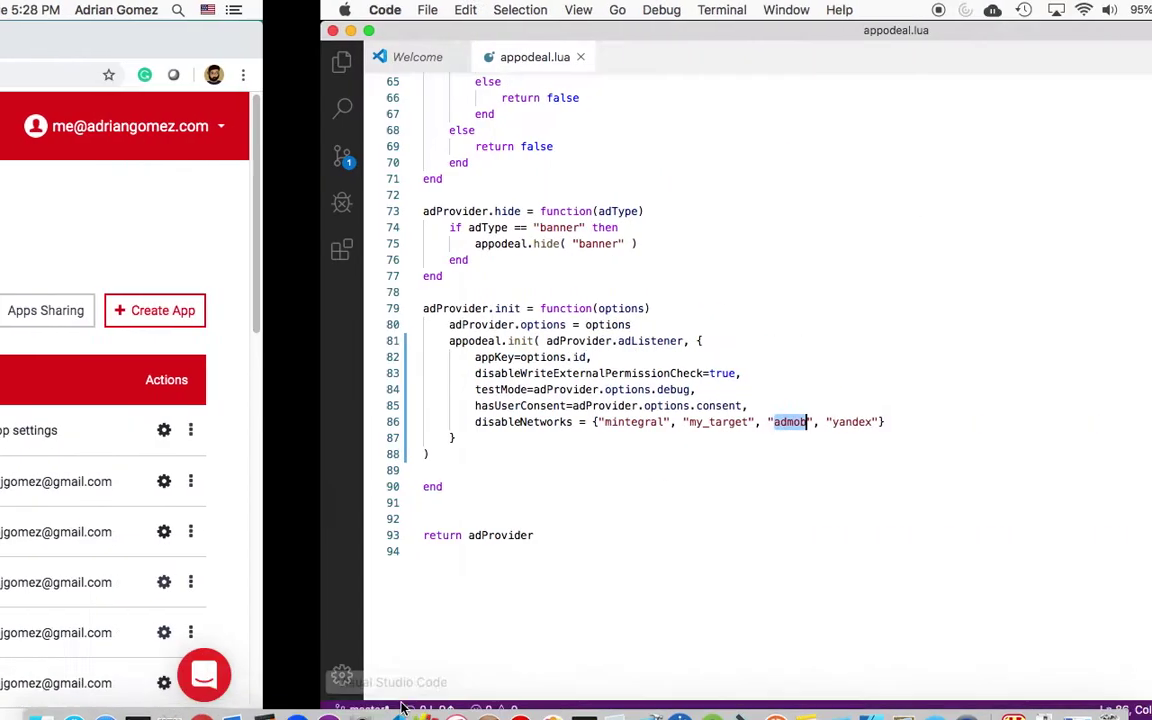
Step: Select the quoted 'admob' entry in appodeal.lua's disableNetworks line, then return to Chrome
click(473, 476)
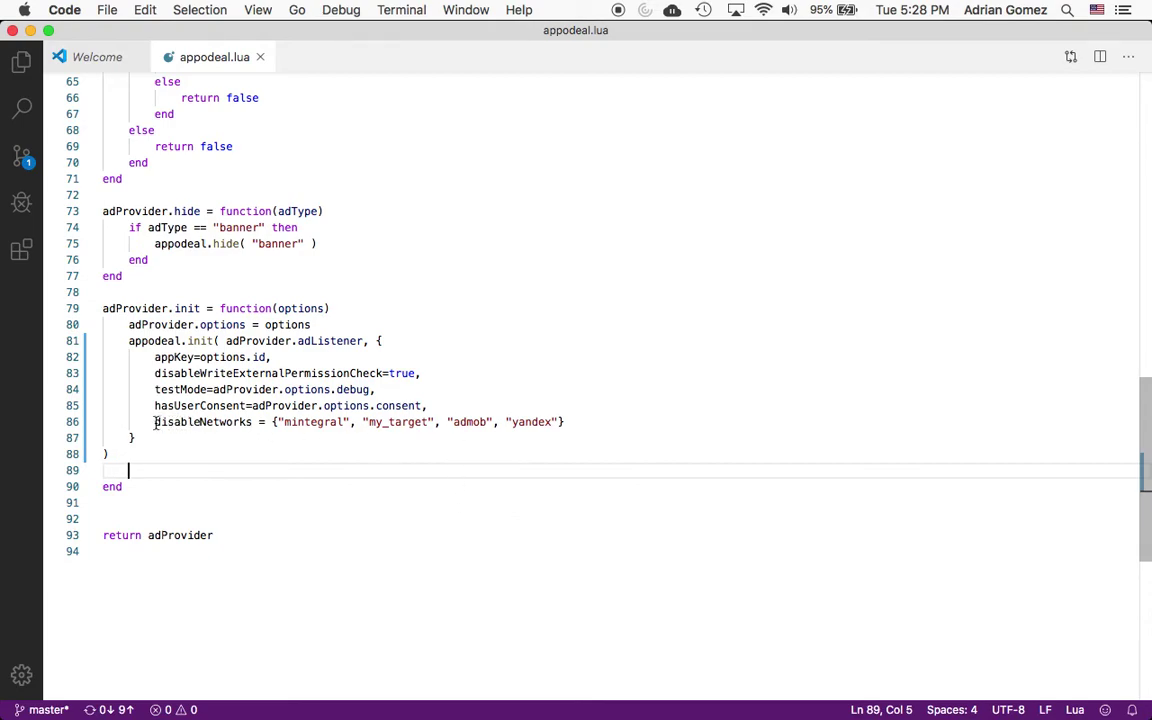
drag(155, 422, 445, 421)
click(440, 422)
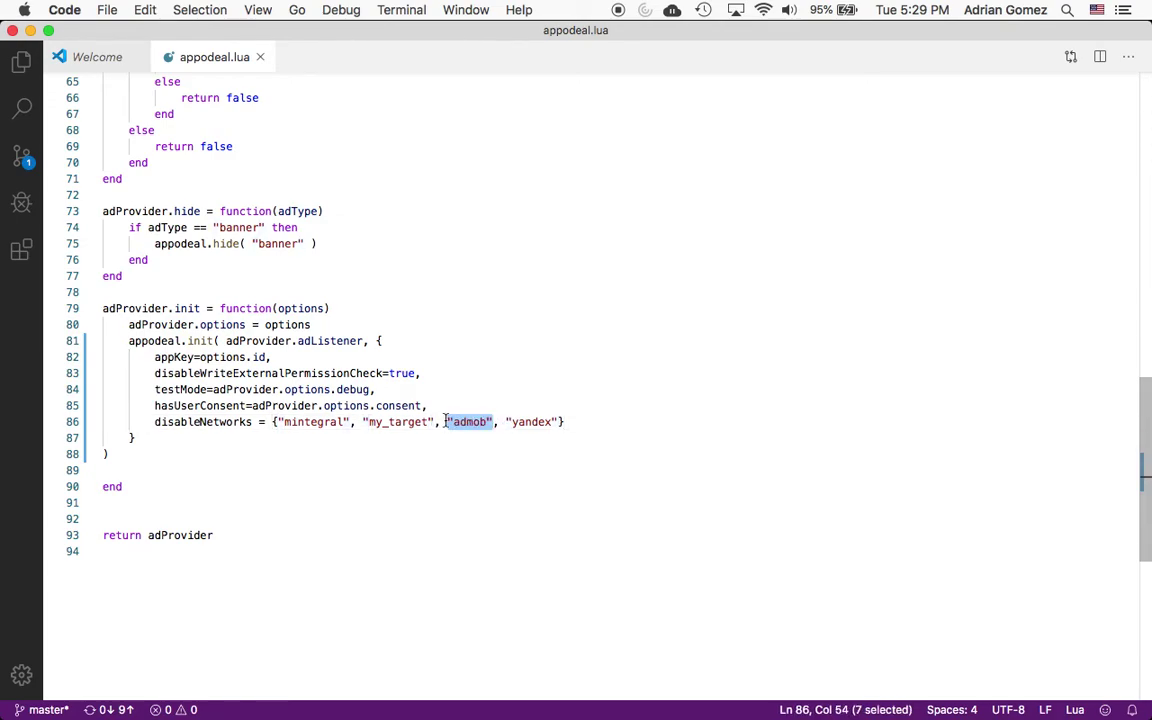
mouse_move(362, 705)
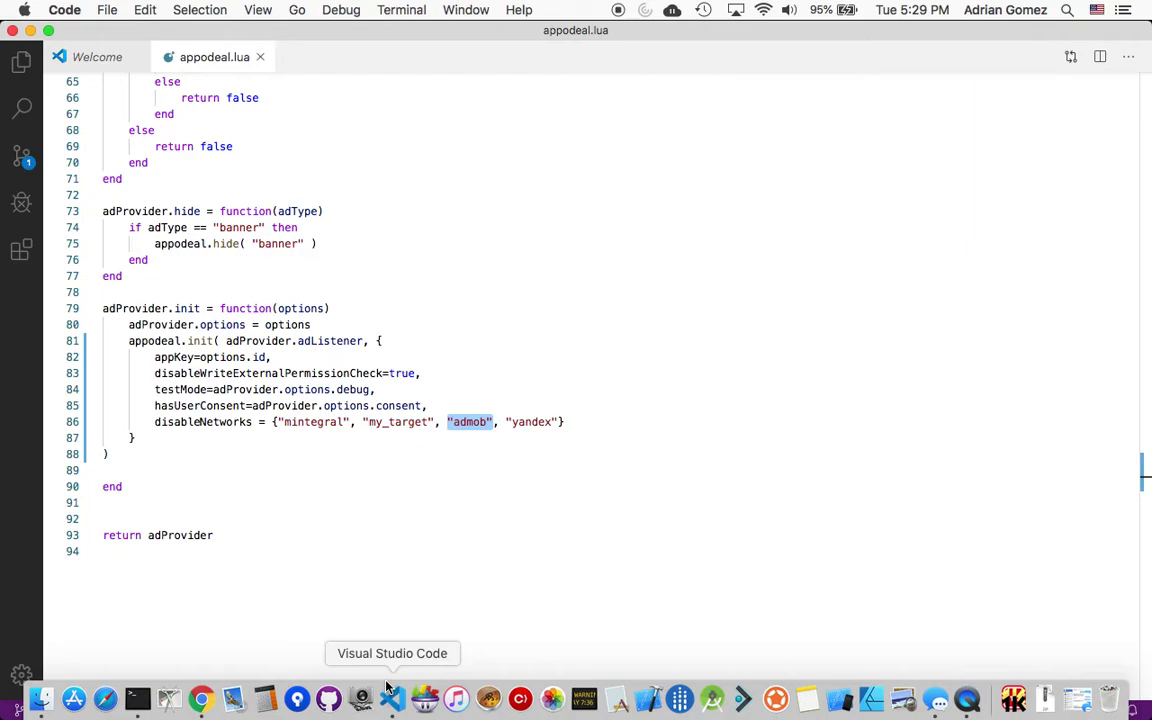
click(201, 699)
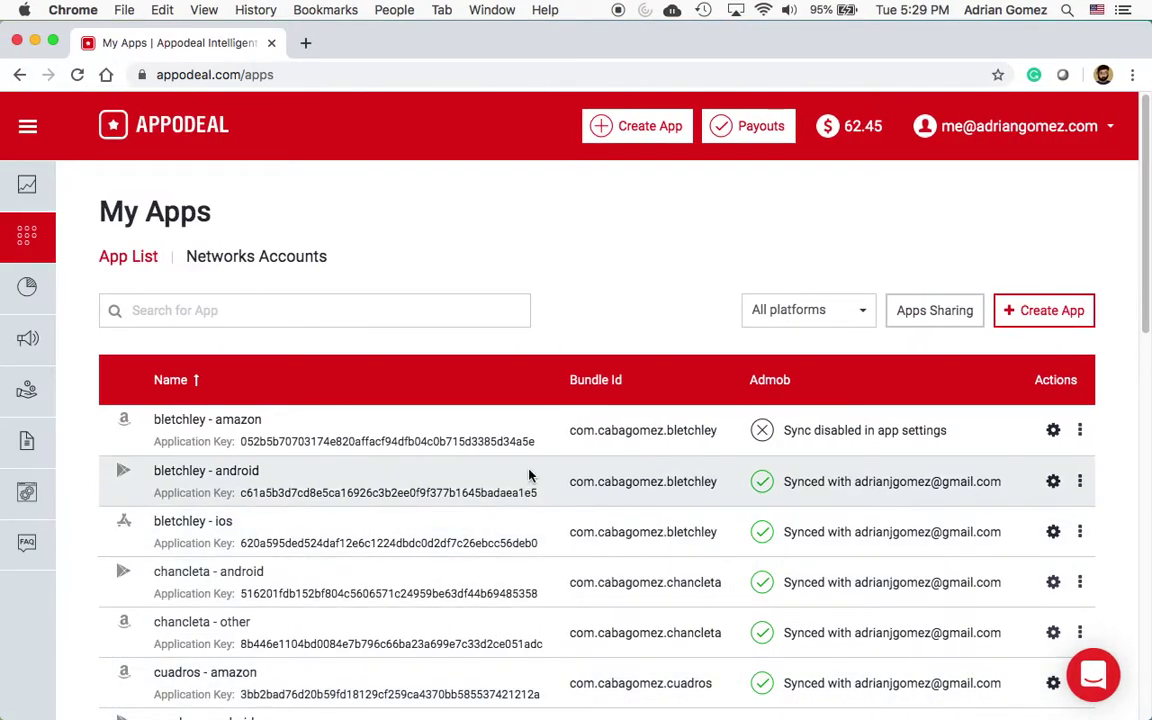
Step: View laberinto - amazon's Mediation Settings, then go back to its General settings page
scroll(818, 432, down, 2)
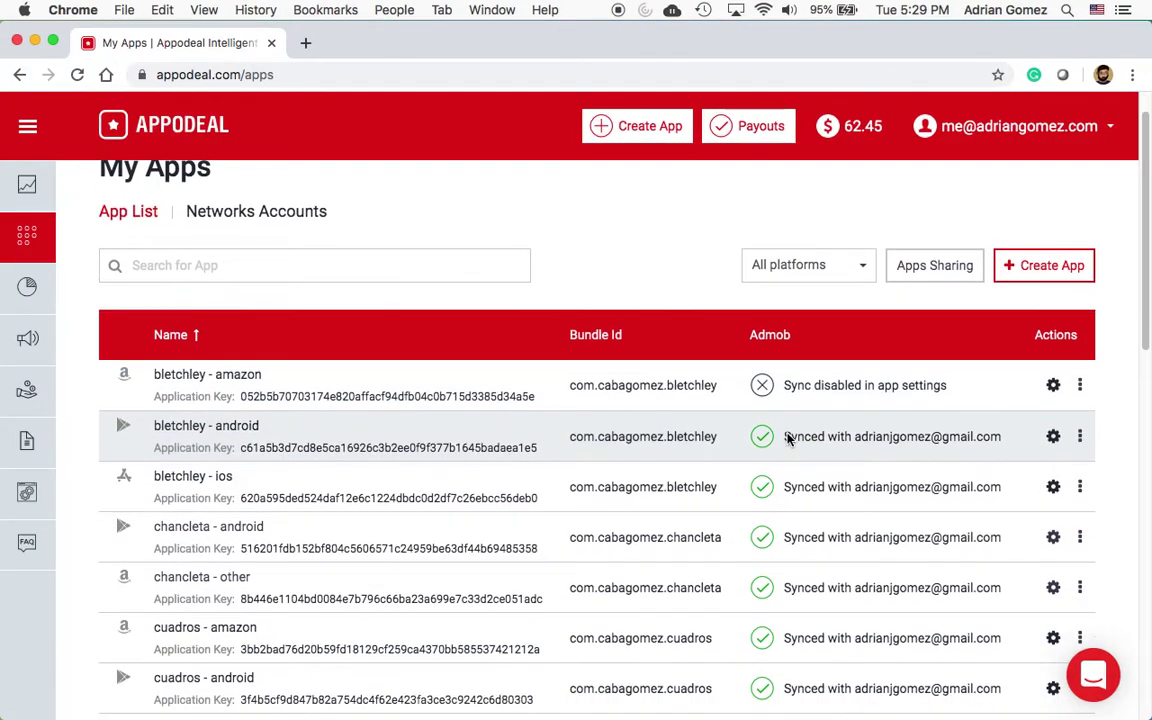
scroll(787, 438, down, 1)
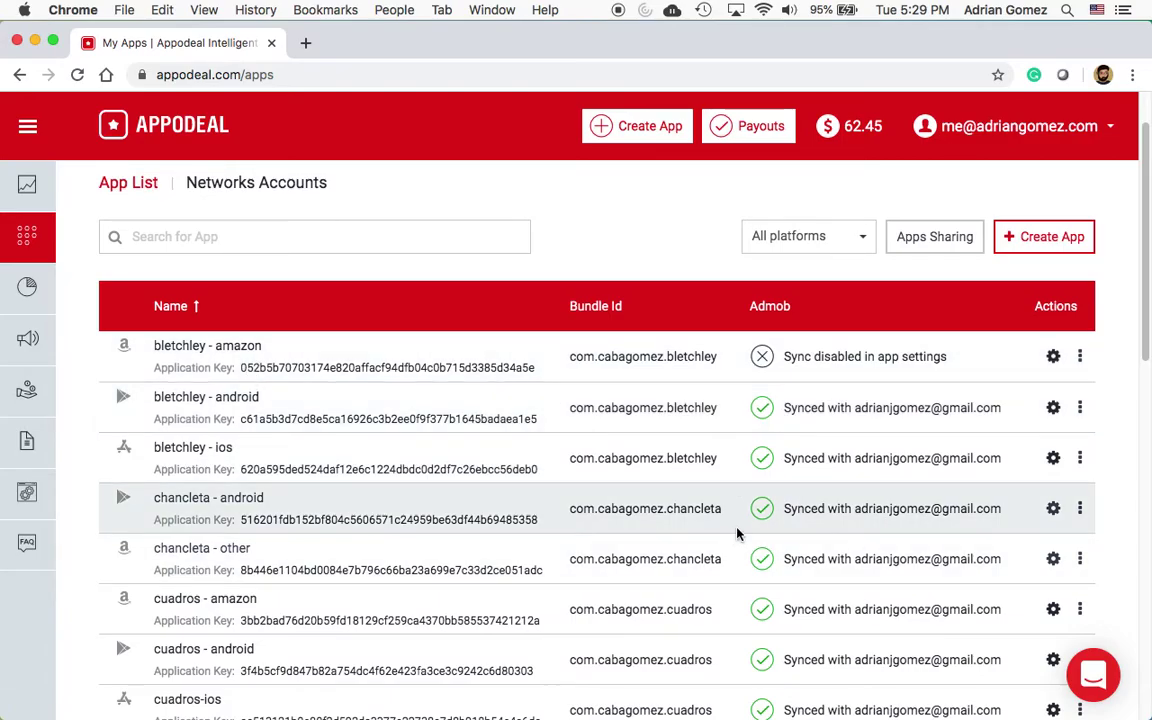
scroll(784, 507, down, 8)
scroll(786, 505, up, 6)
scroll(784, 335, down, 1)
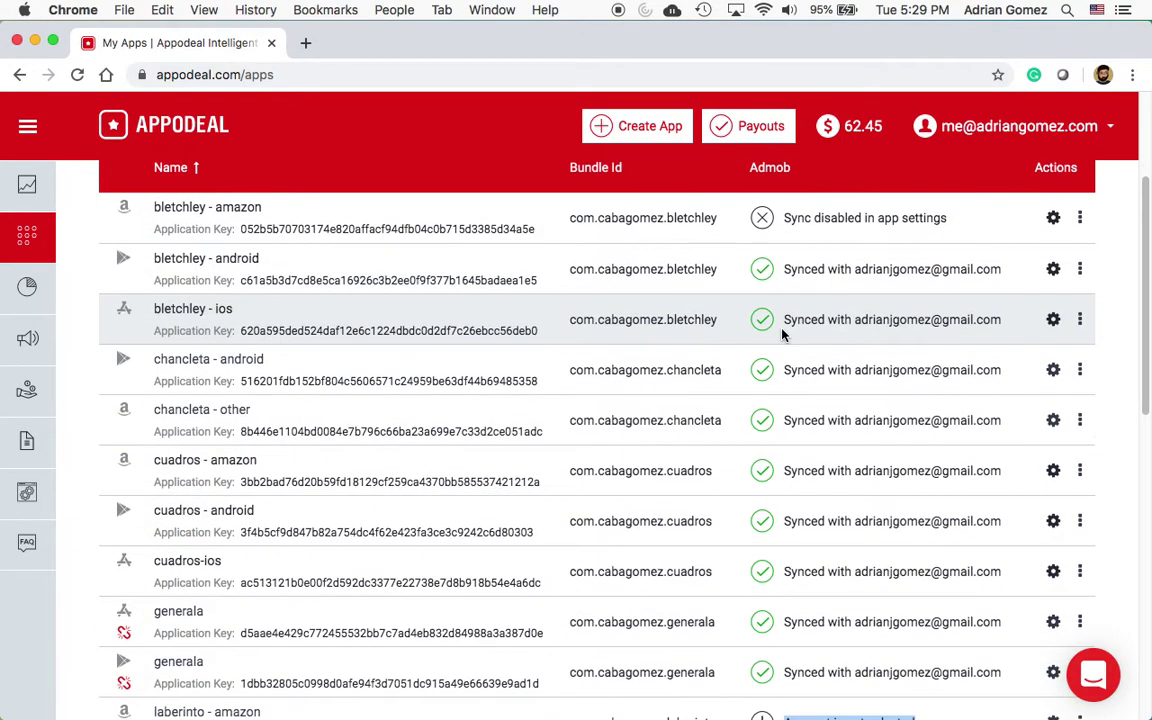
scroll(784, 335, down, 4)
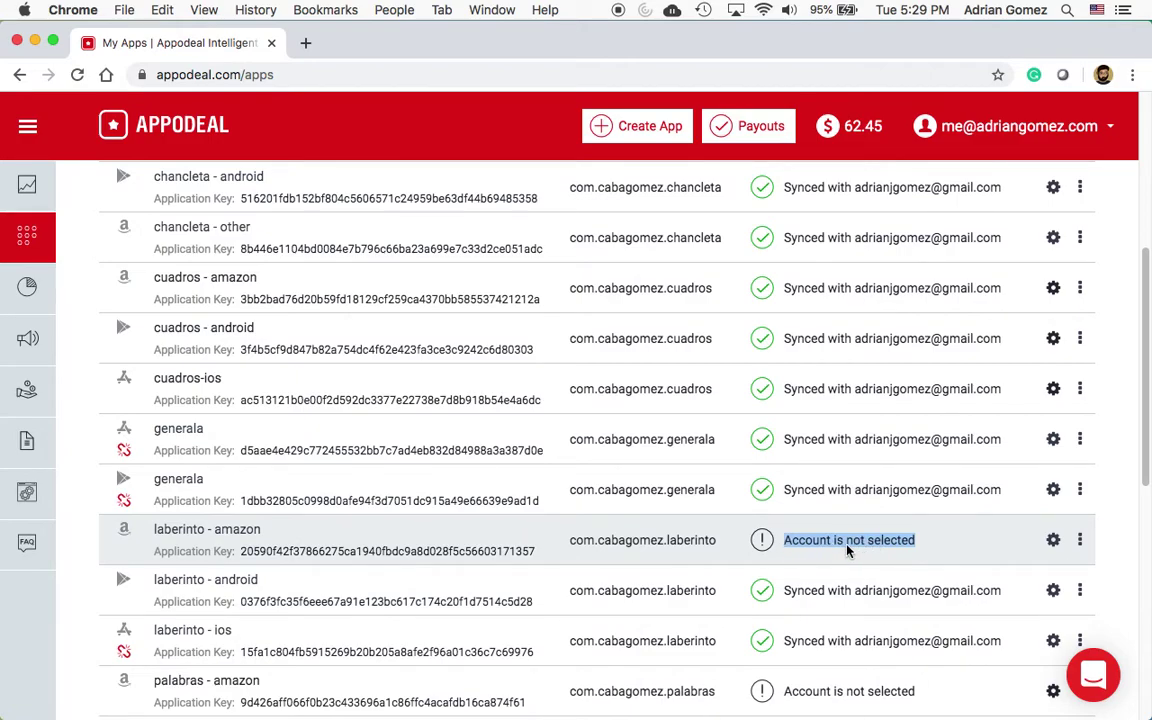
click(211, 538)
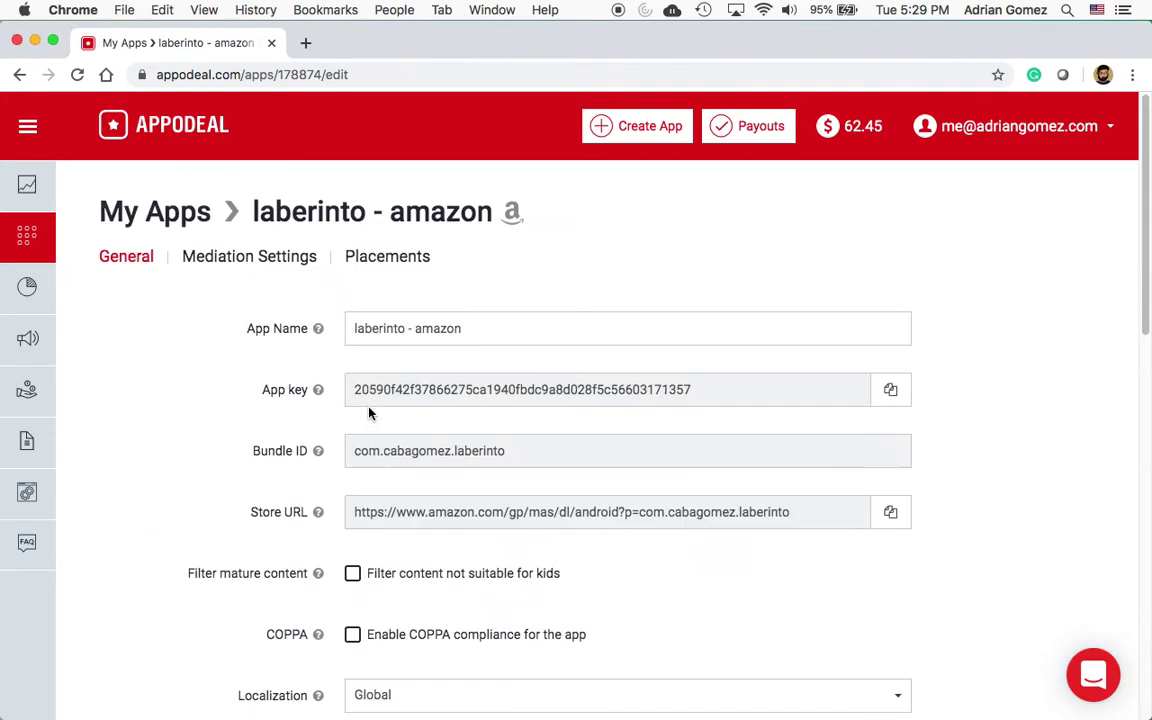
click(229, 258)
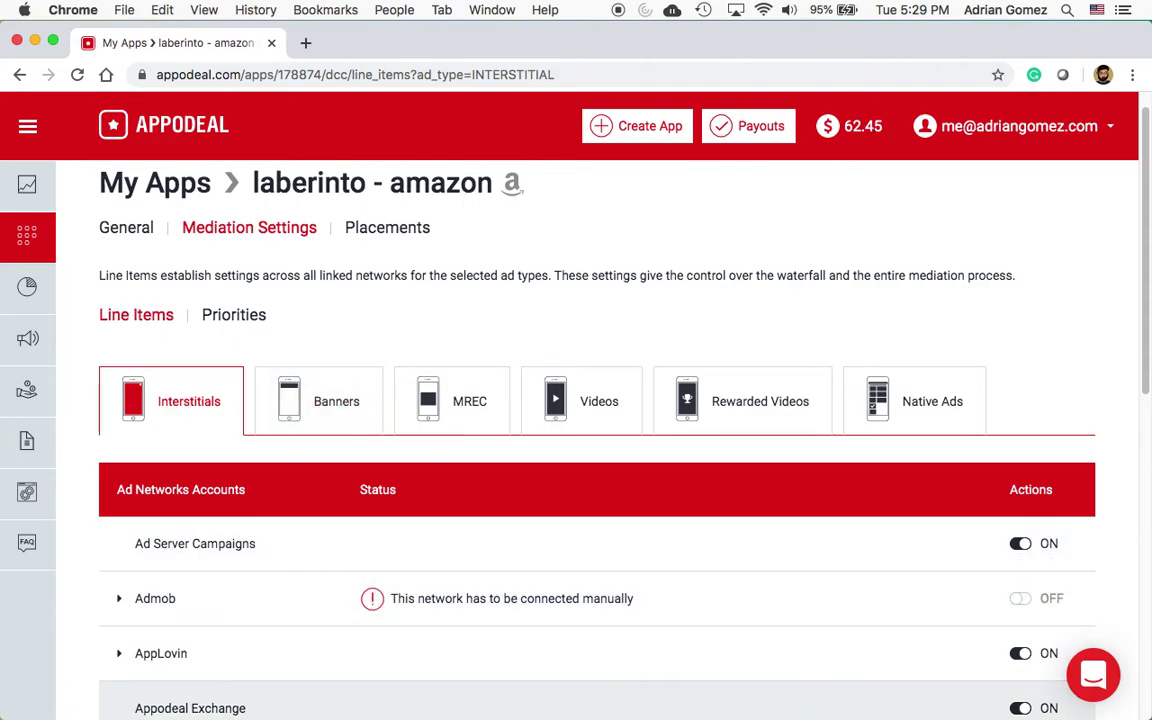
click(20, 74)
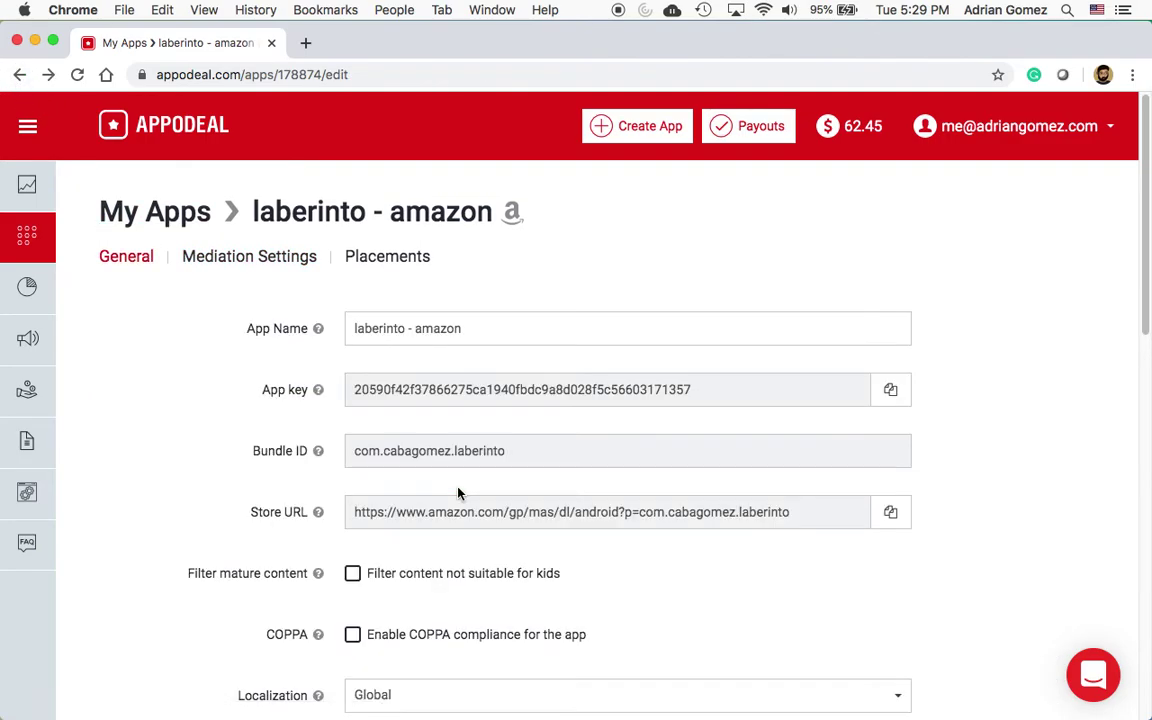
scroll(458, 492, down, 5)
scroll(458, 492, up, 5)
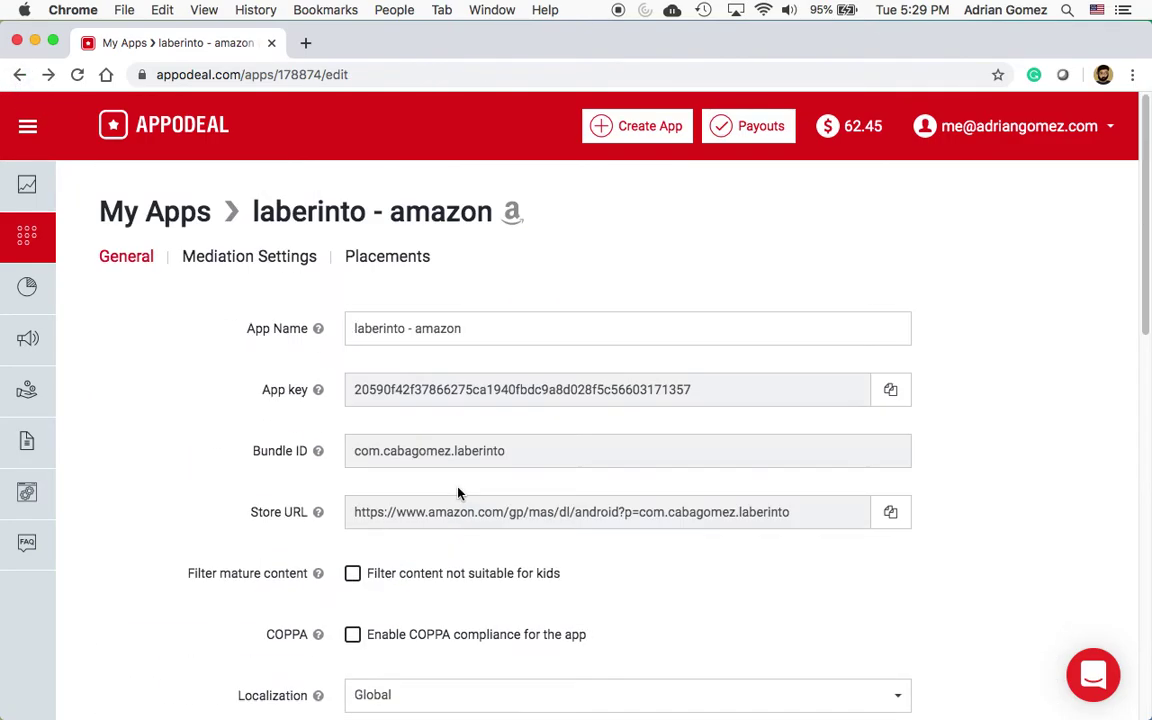